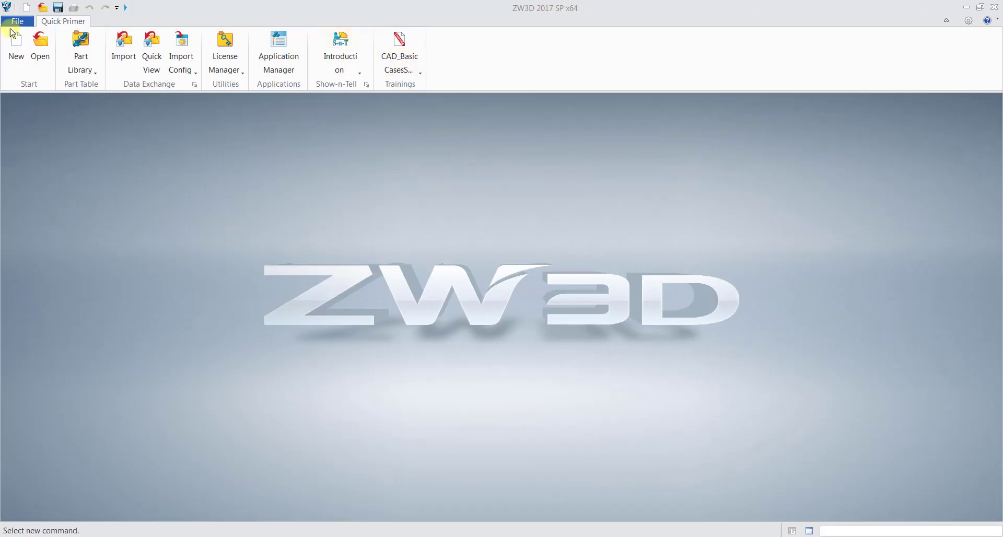
Create the new part Part001 and begin Sketch1 on the XY datum plane.
{"action": "left_click", "coordinate": [15, 51]}
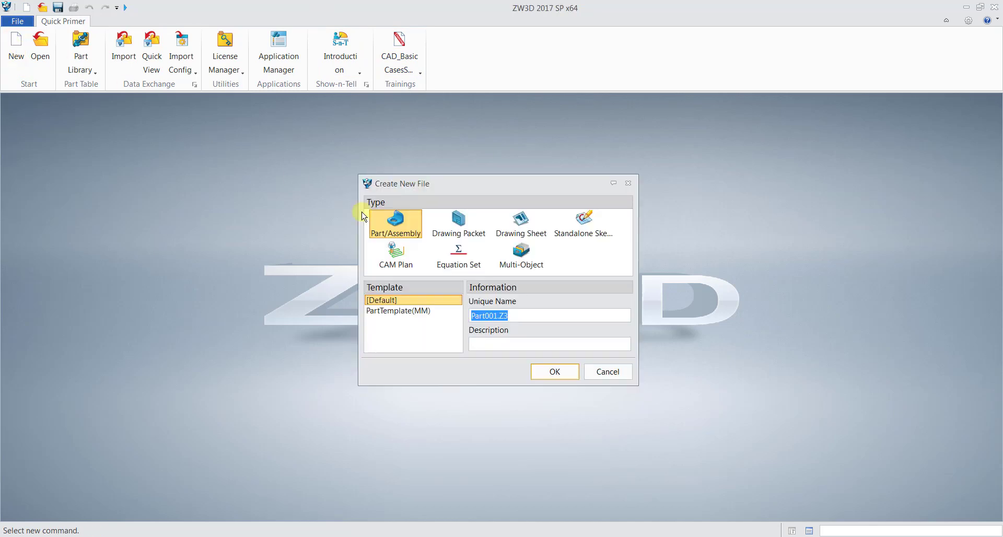
{"action": "left_click", "coordinate": [553, 371]}
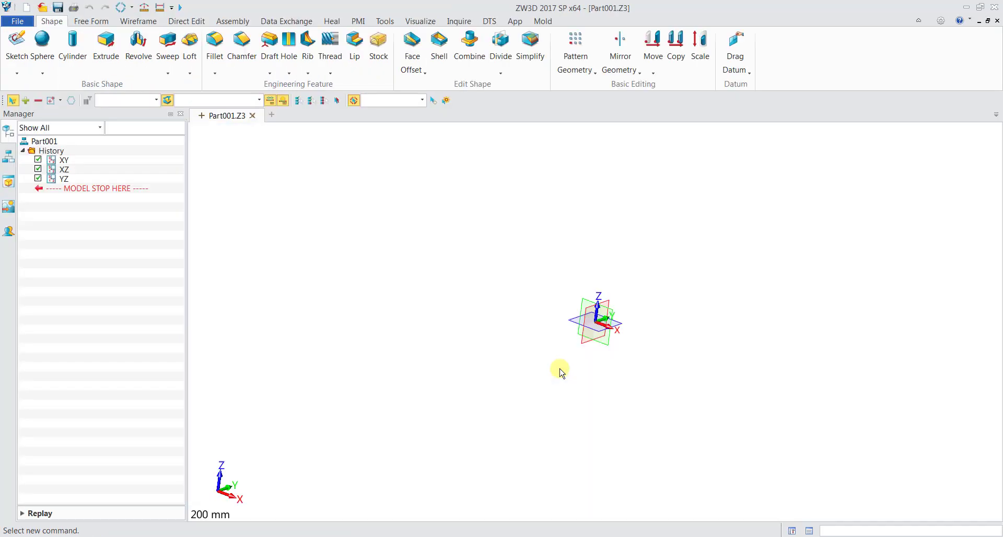
{"action": "left_click", "coordinate": [18, 49]}
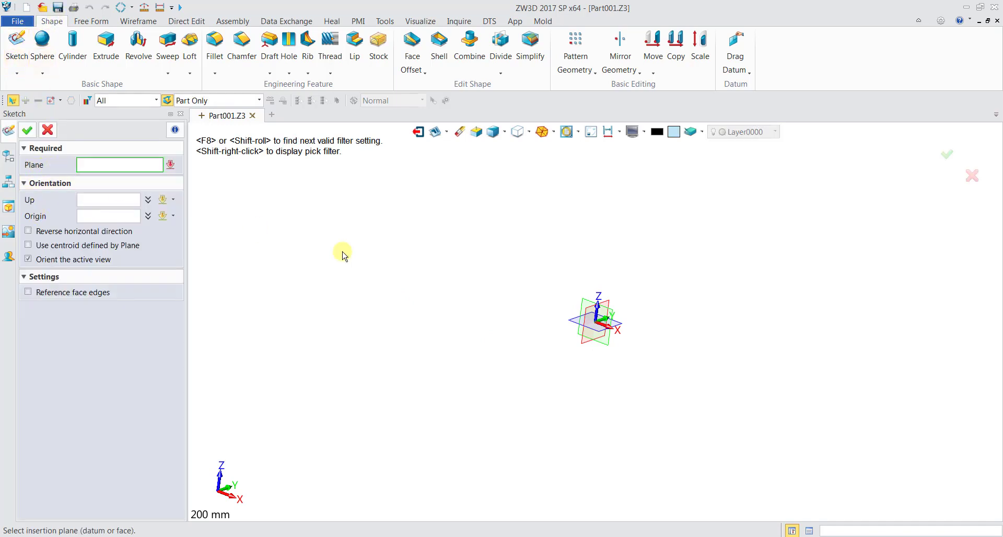
{"action": "left_click", "coordinate": [575, 325]}
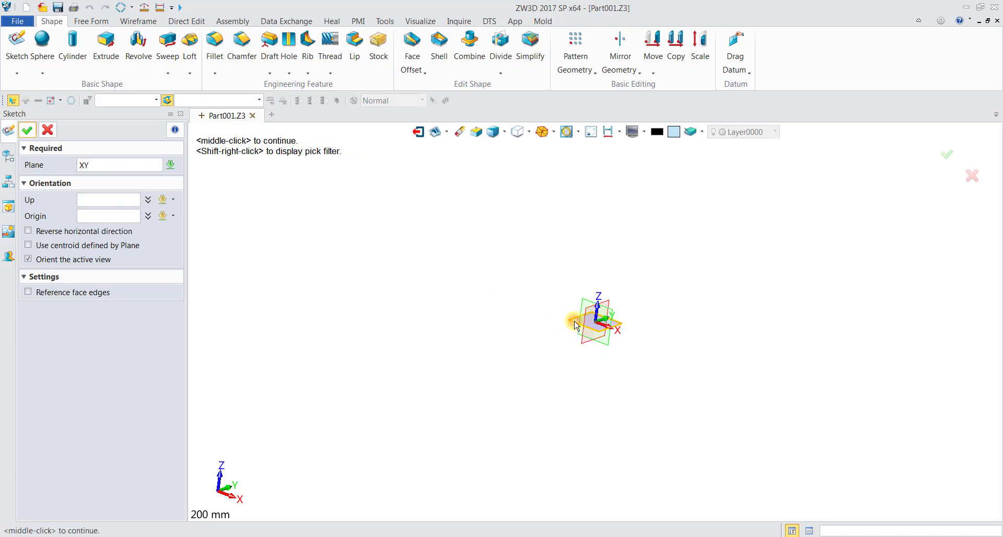
{"action": "left_click", "coordinate": [27, 130]}
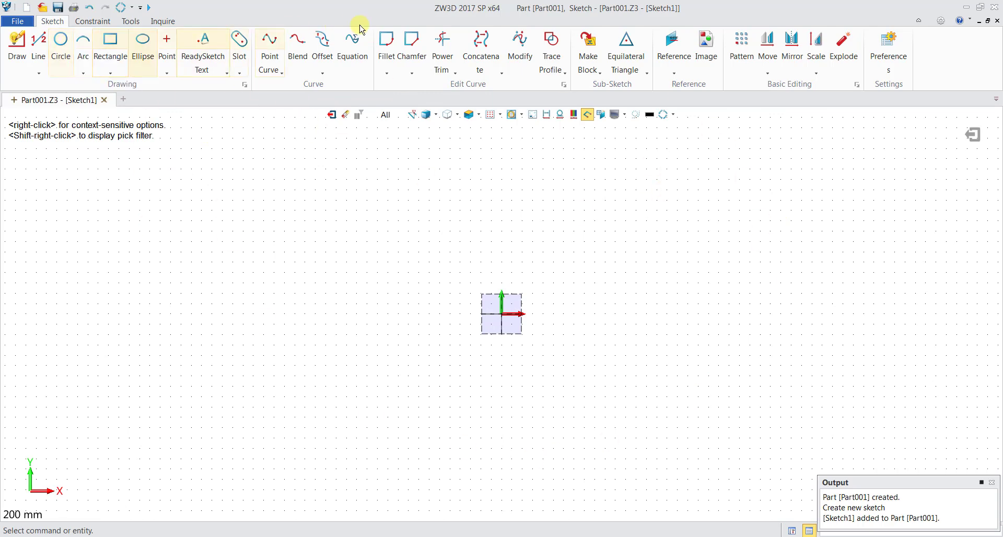
Trace a closed eight-line stepped U profile, ending back at the starting point.
{"action": "left_click", "coordinate": [16, 46]}
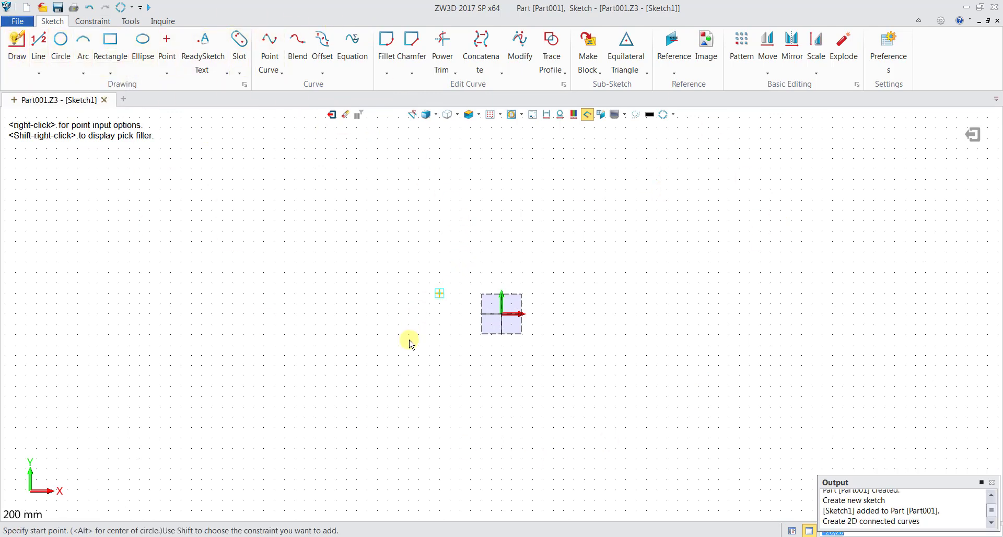
{"action": "left_click", "coordinate": [387, 334]}
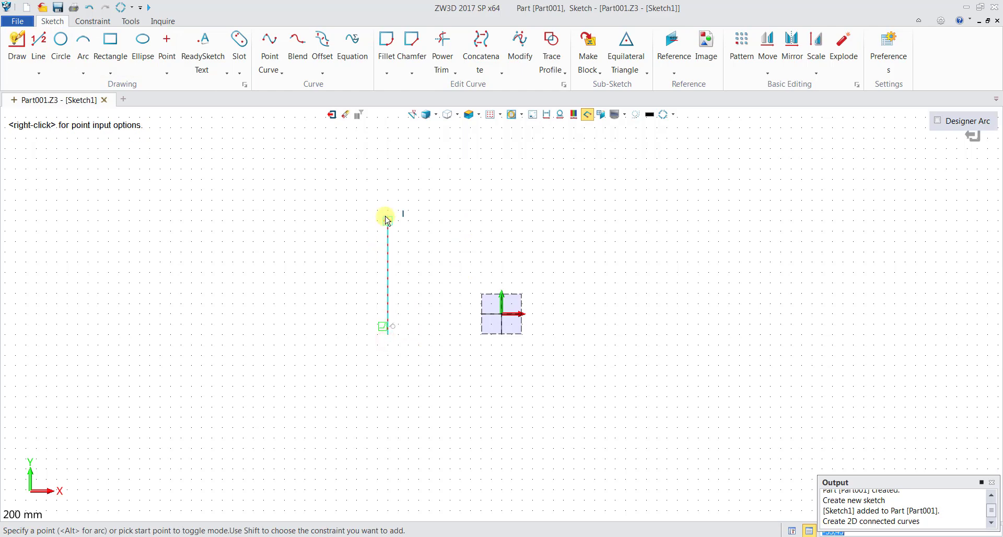
{"action": "left_click", "coordinate": [387, 200]}
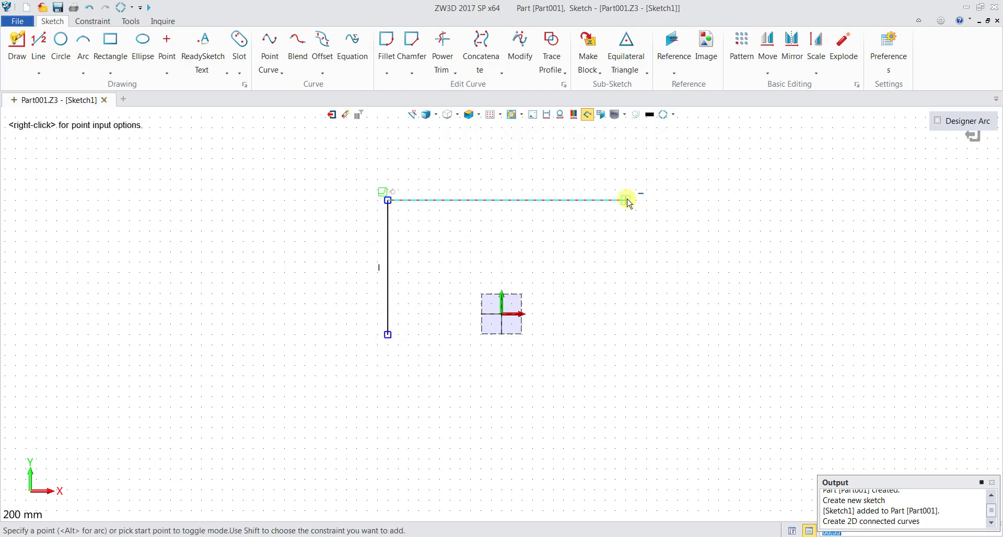
{"action": "left_click", "coordinate": [625, 200]}
{"action": "left_click", "coordinate": [625, 356]}
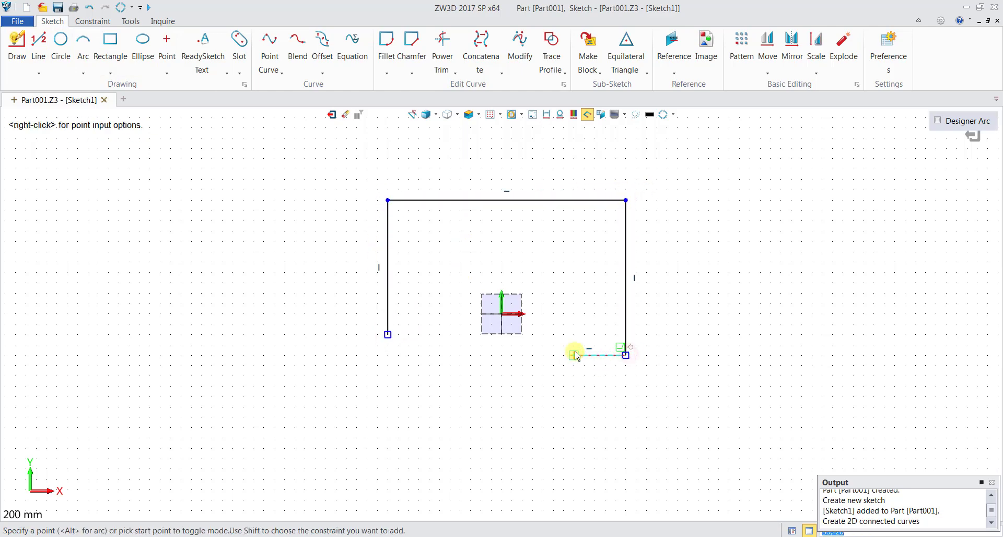
{"action": "left_click", "coordinate": [574, 355]}
{"action": "left_click", "coordinate": [574, 278]}
{"action": "left_click", "coordinate": [430, 278]}
{"action": "left_click", "coordinate": [429, 334]}
{"action": "left_click", "coordinate": [387, 335]}
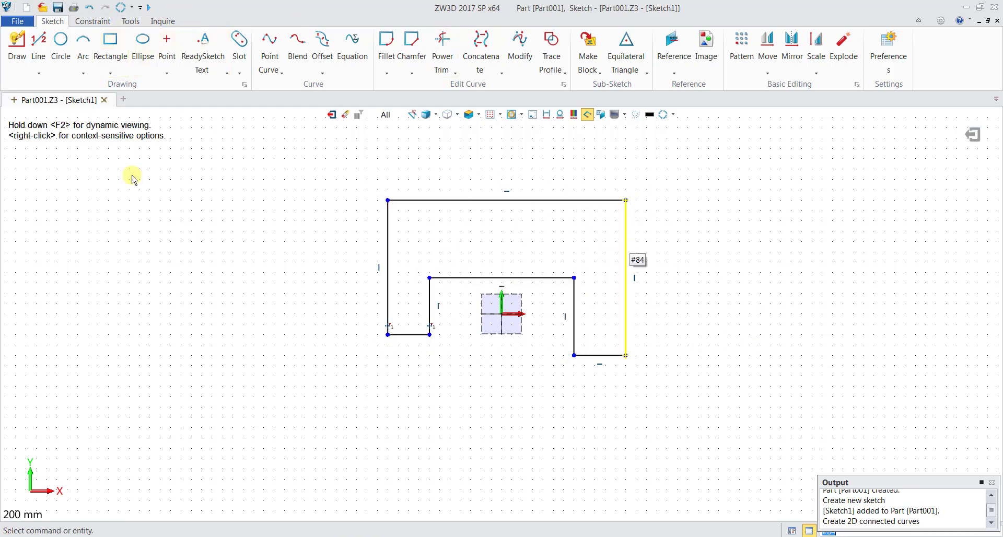
Dimension the profile's left edge to 70 height and the top edge to 140 width.
{"action": "left_click", "coordinate": [90, 21]}
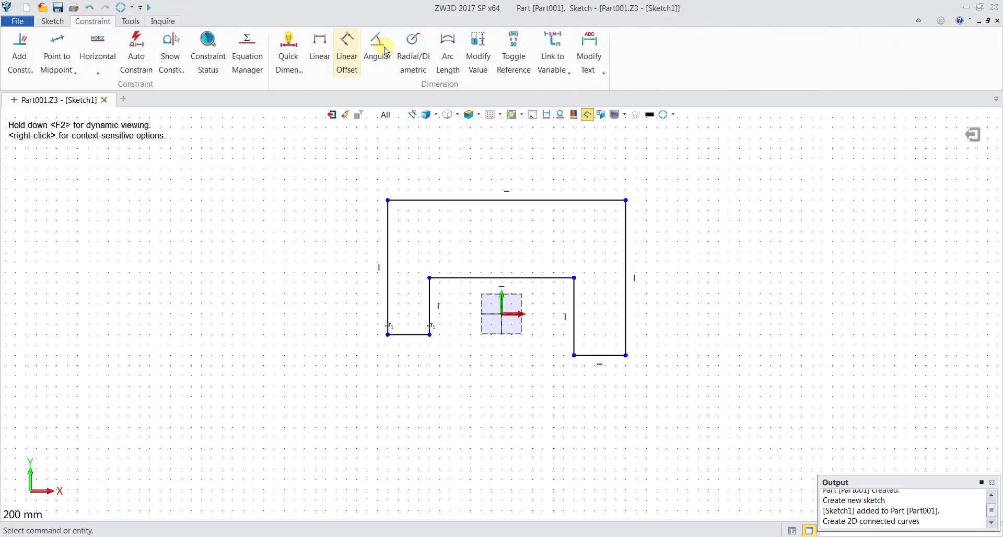
{"action": "left_click", "coordinate": [289, 56]}
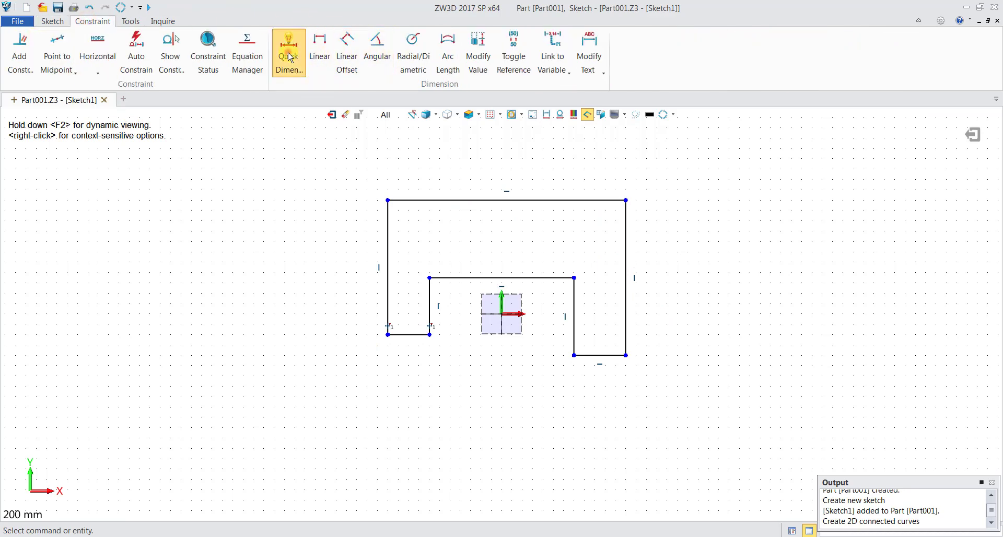
{"action": "left_click", "coordinate": [389, 231]}
{"action": "left_click", "coordinate": [335, 243]}
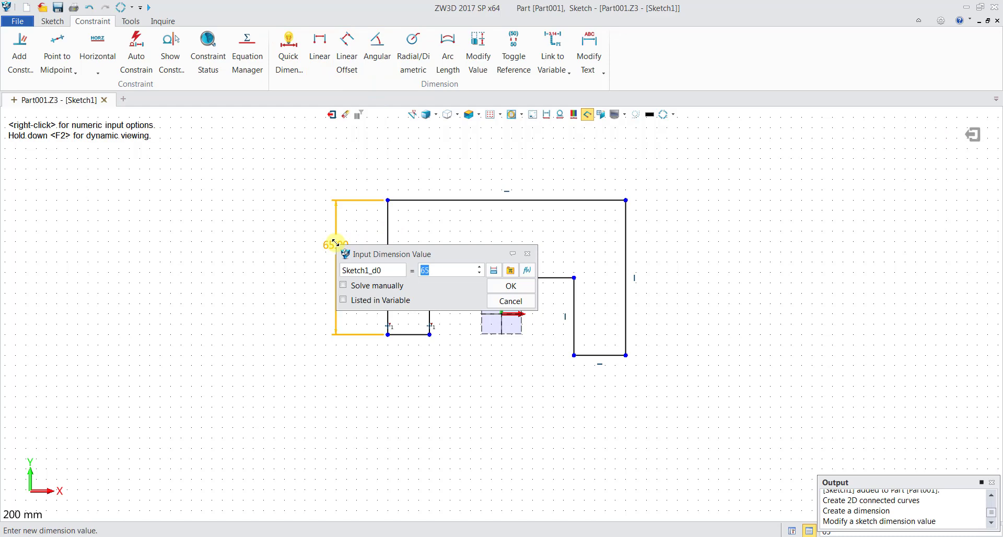
{"action": "key", "text": "Return"}
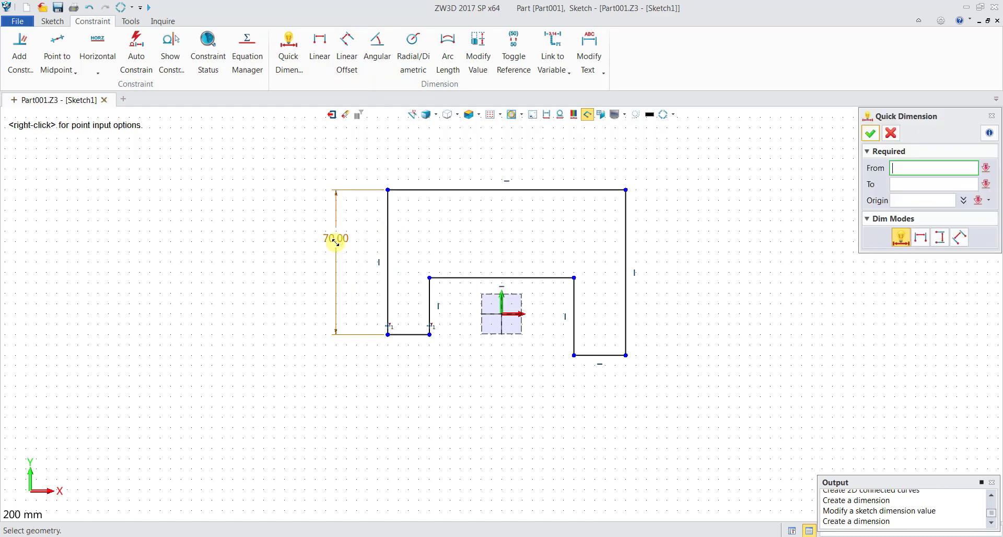
{"action": "left_click", "coordinate": [432, 190]}
{"action": "left_click", "coordinate": [456, 150]}
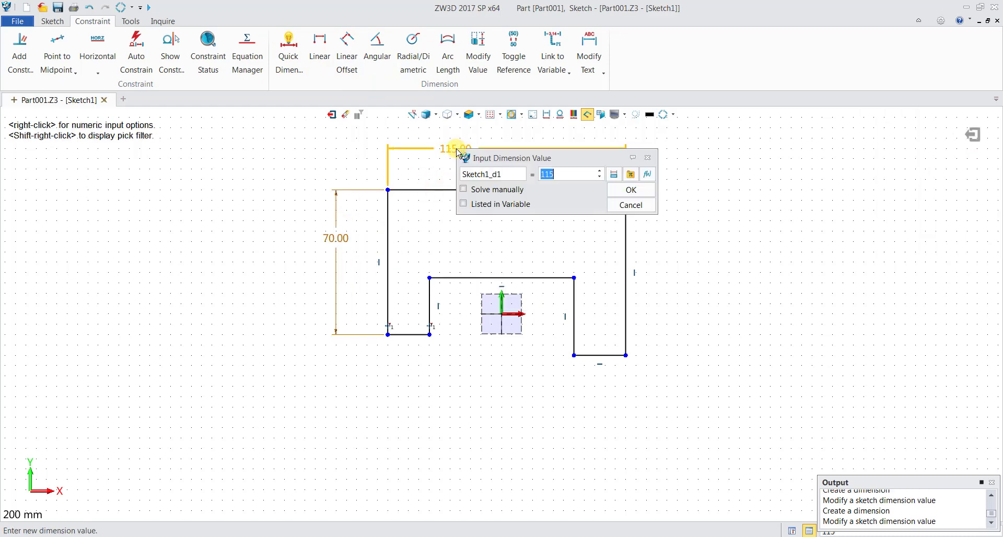
{"action": "type", "text": "140"}
{"action": "key", "text": "Return"}
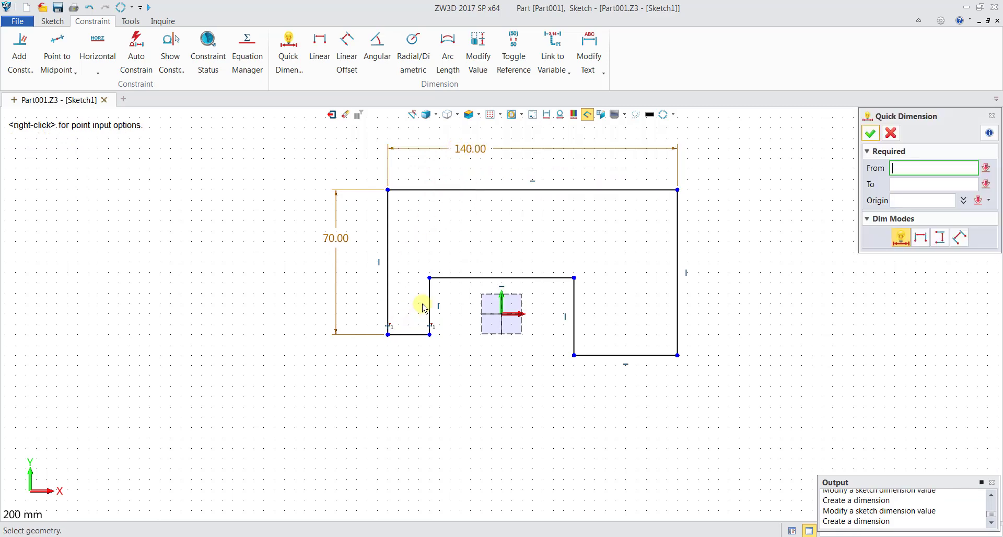
Dimension the inner depth to 50 and both bottom leg widths to 20.
{"action": "left_click", "coordinate": [429, 290]}
{"action": "left_click", "coordinate": [448, 305]}
{"action": "type", "text": "50"}
{"action": "key", "text": "Return"}
{"action": "left_click", "coordinate": [400, 335]}
{"action": "left_click", "coordinate": [403, 368]}
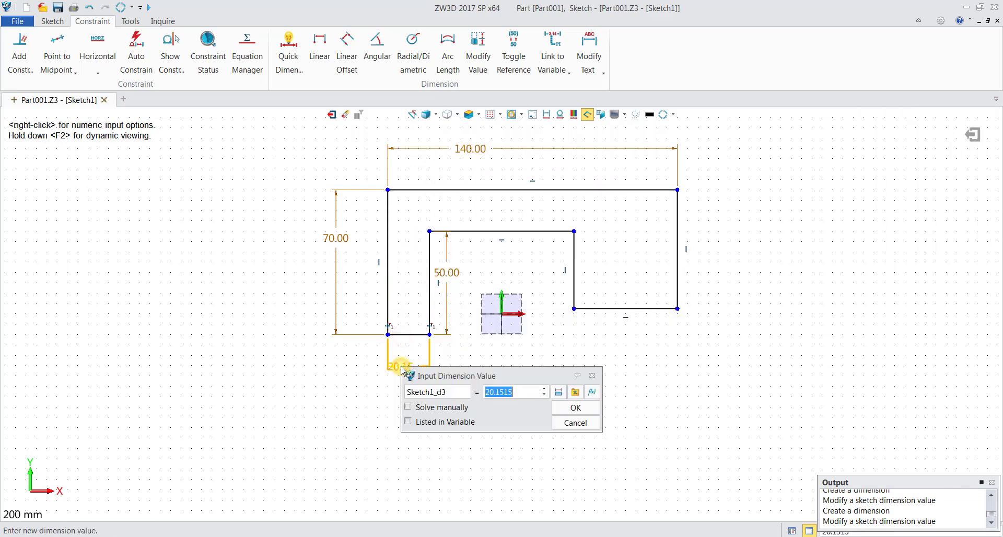
{"action": "type", "text": "20"}
{"action": "key", "text": "Return"}
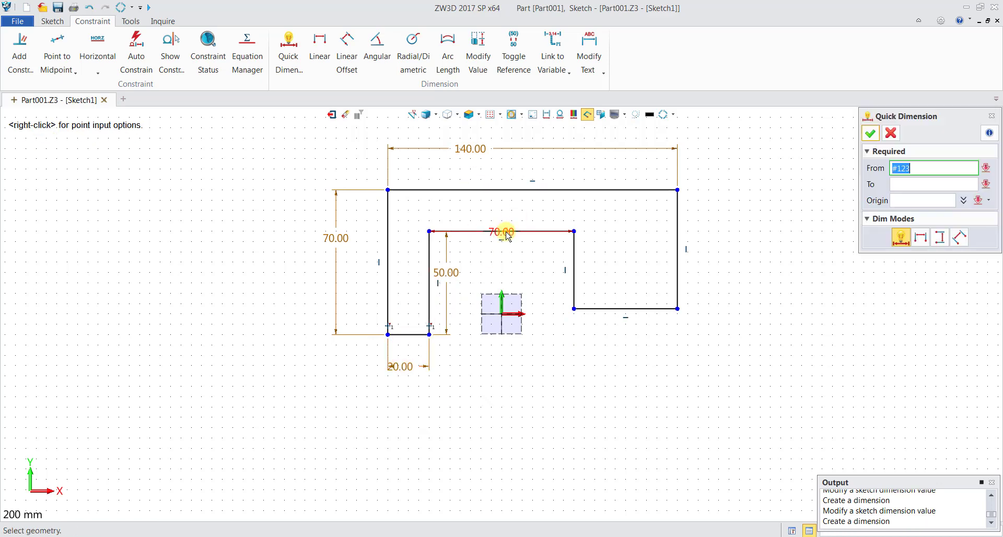
{"action": "left_click", "coordinate": [593, 309]}
{"action": "left_click", "coordinate": [594, 362]}
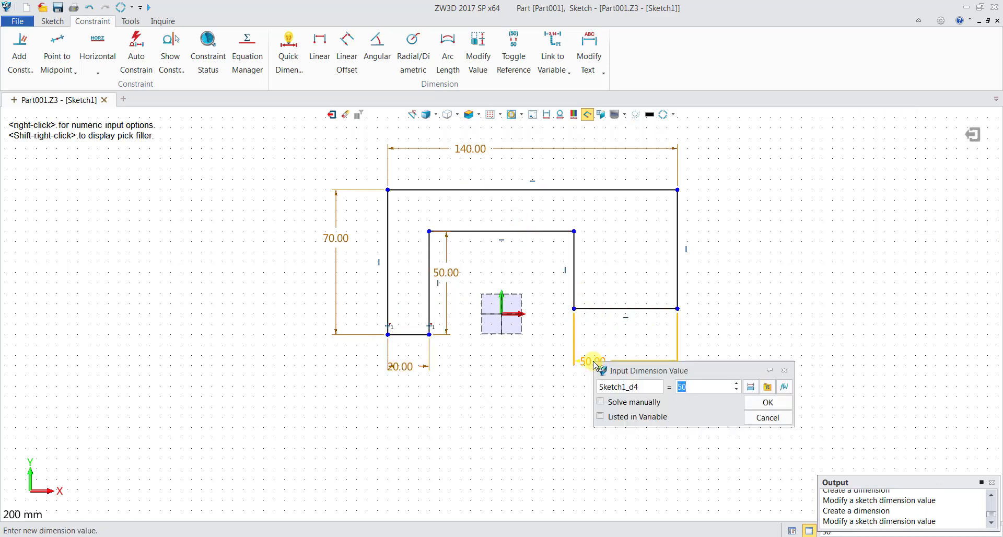
{"action": "key", "text": "Return"}
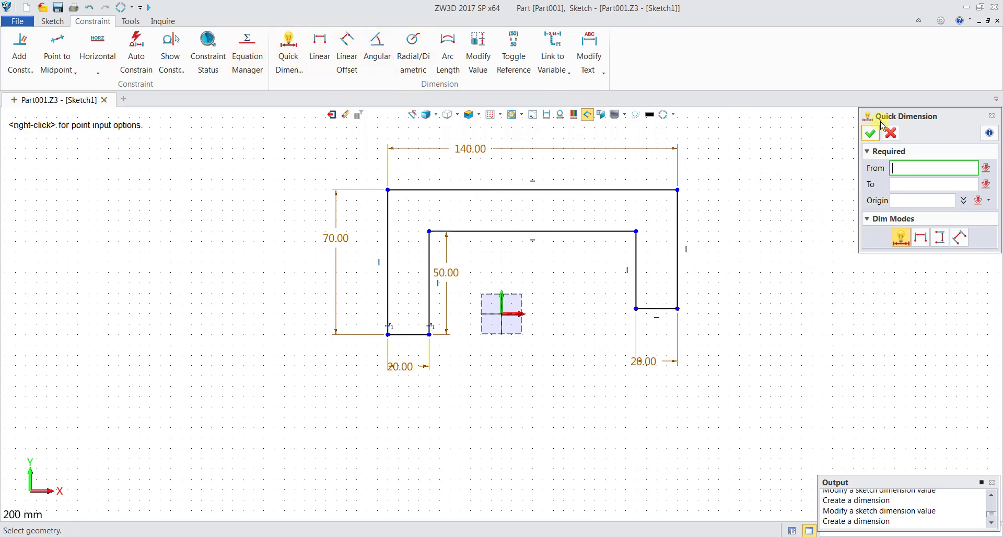
Make the two short bottom leg segments collinear.
{"action": "left_click", "coordinate": [869, 135]}
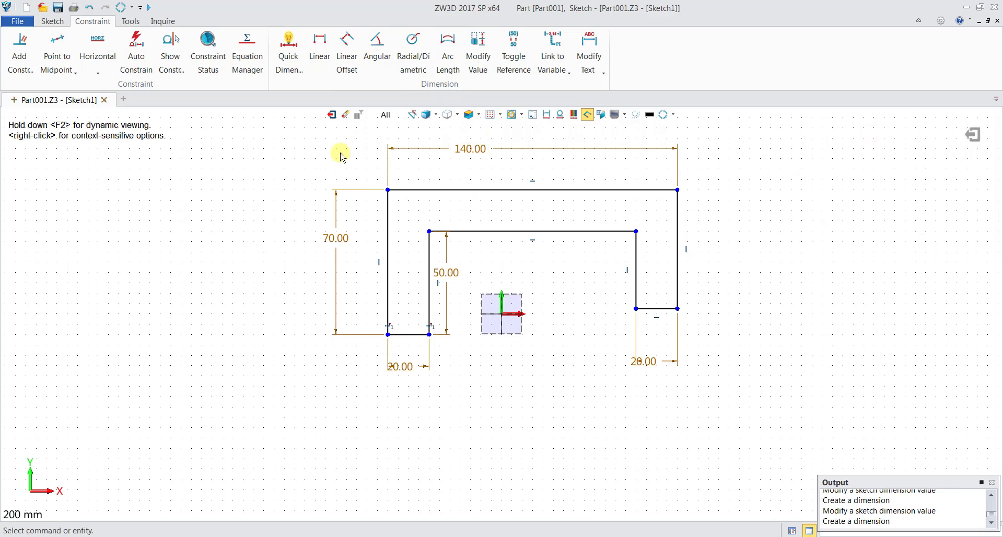
{"action": "left_click", "coordinate": [25, 67]}
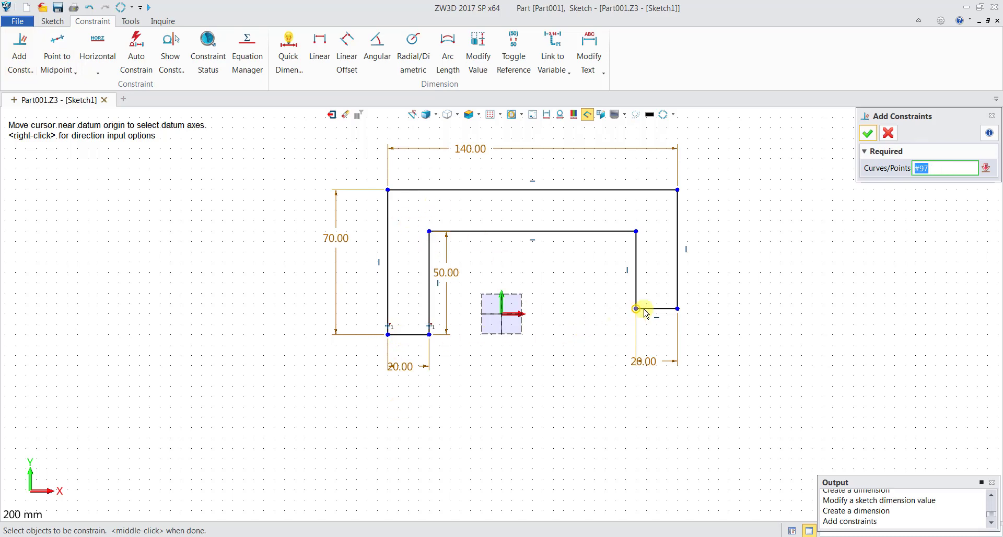
{"action": "left_click", "coordinate": [412, 336]}
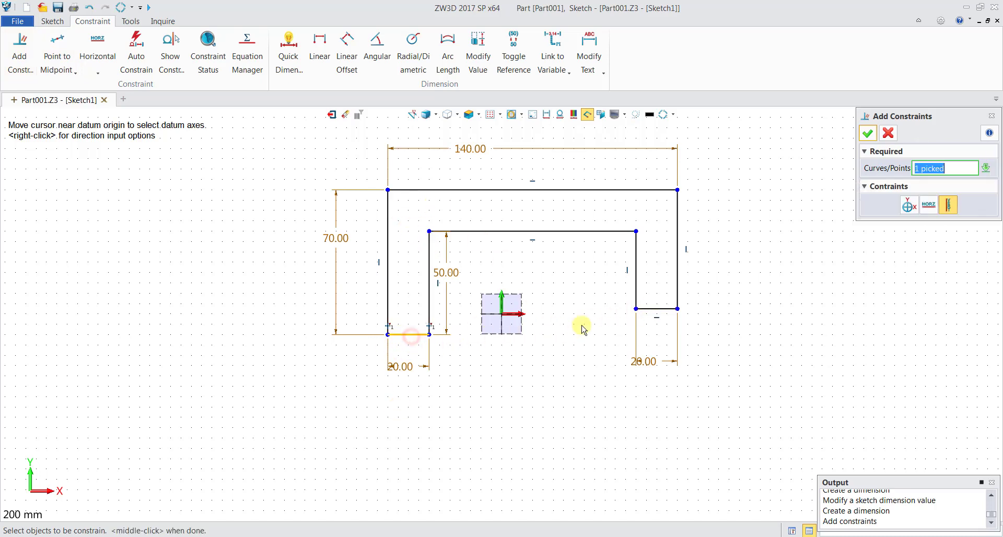
{"action": "left_click", "coordinate": [657, 308]}
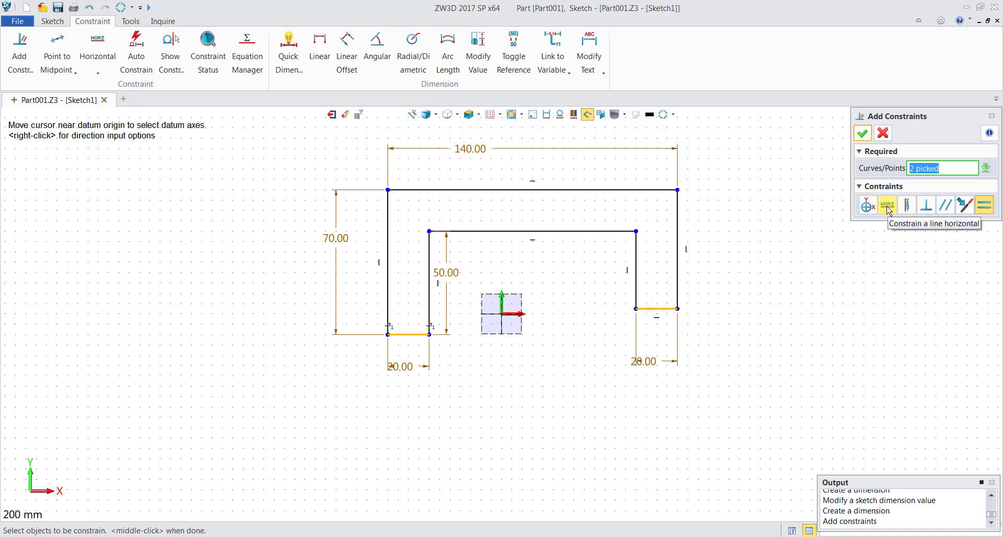
{"action": "left_click", "coordinate": [963, 212]}
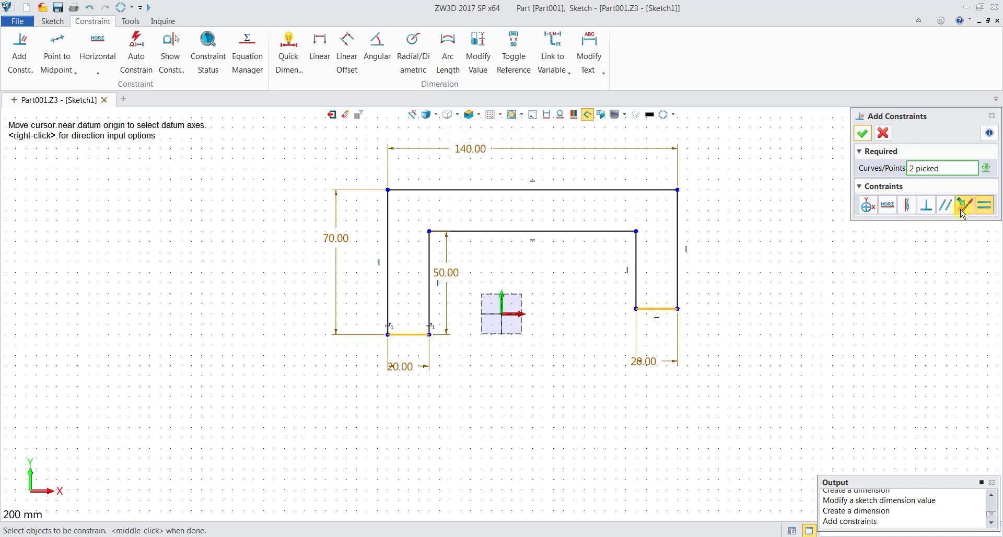
{"action": "left_click", "coordinate": [863, 136]}
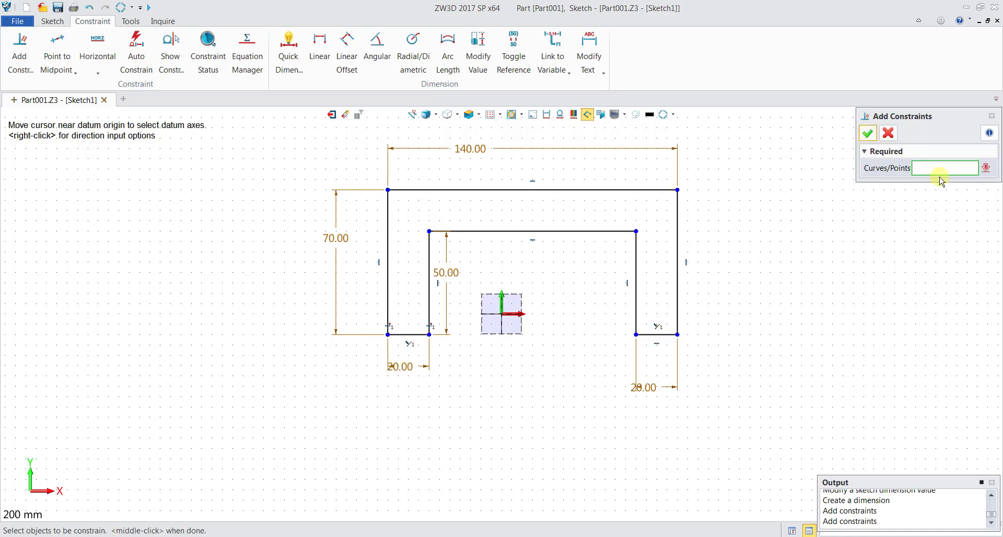
Constrain the top line, inner top line and short bottom line parallel.
{"action": "left_click", "coordinate": [470, 191]}
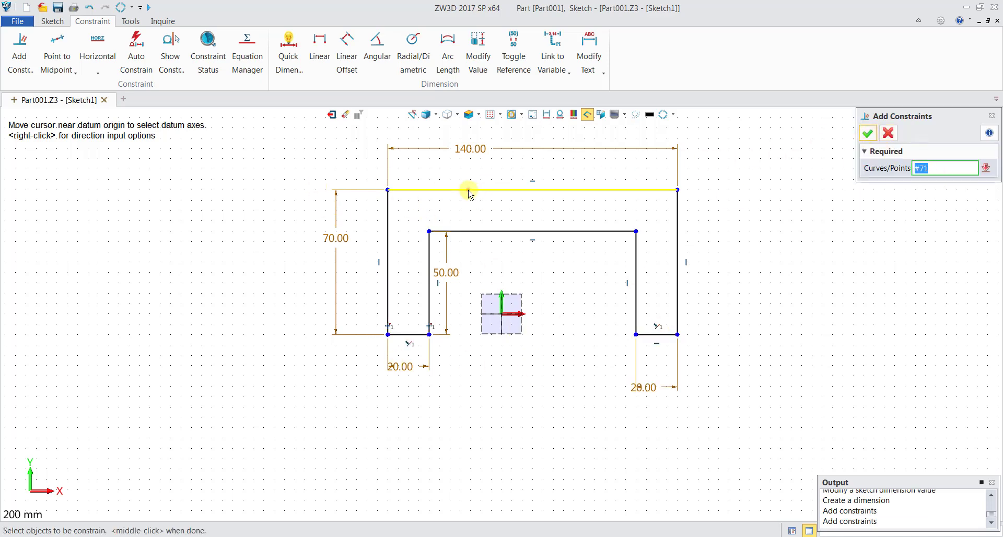
{"action": "left_click", "coordinate": [473, 231]}
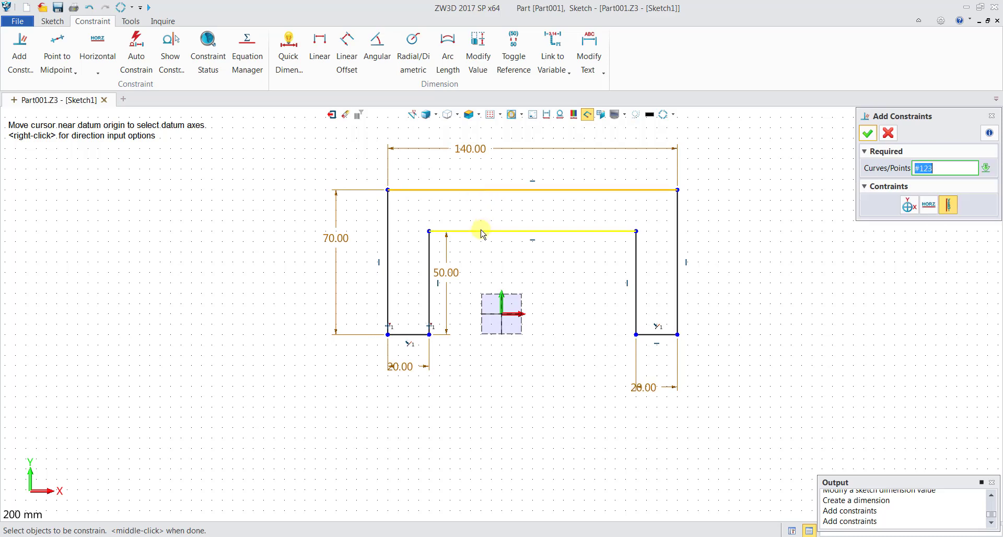
{"action": "left_click", "coordinate": [417, 337]}
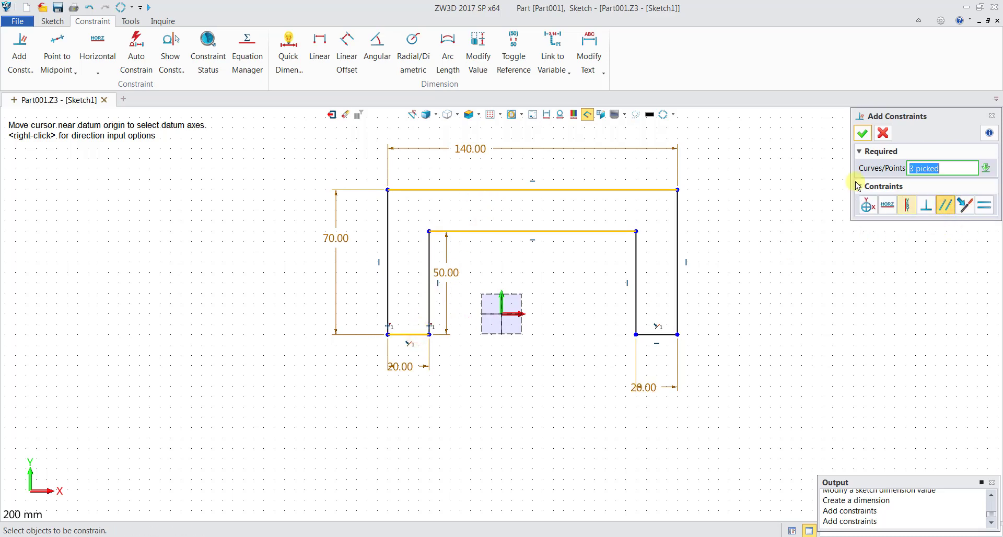
{"action": "left_click", "coordinate": [863, 134]}
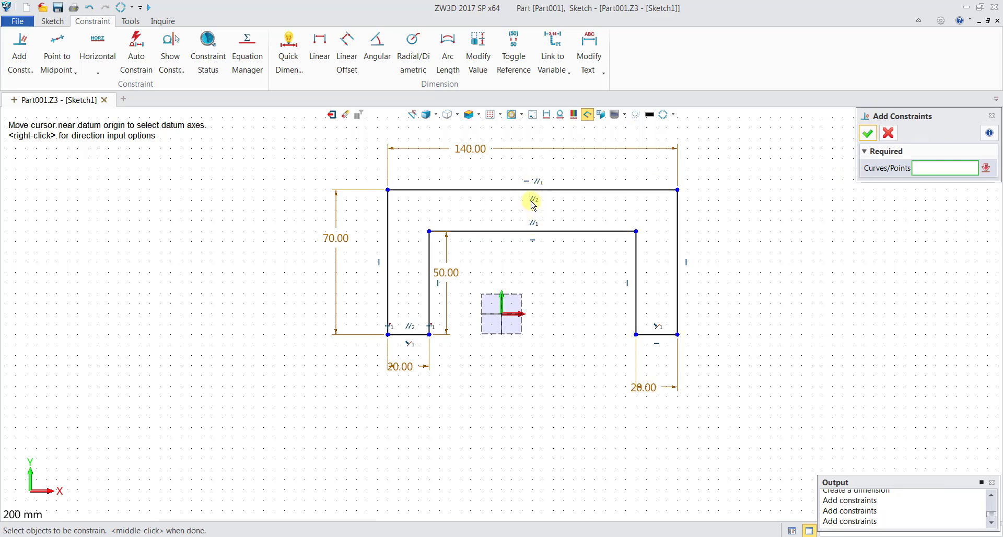
Constrain the four vertical edges, inner and outer, parallel to each other.
{"action": "left_click", "coordinate": [388, 245]}
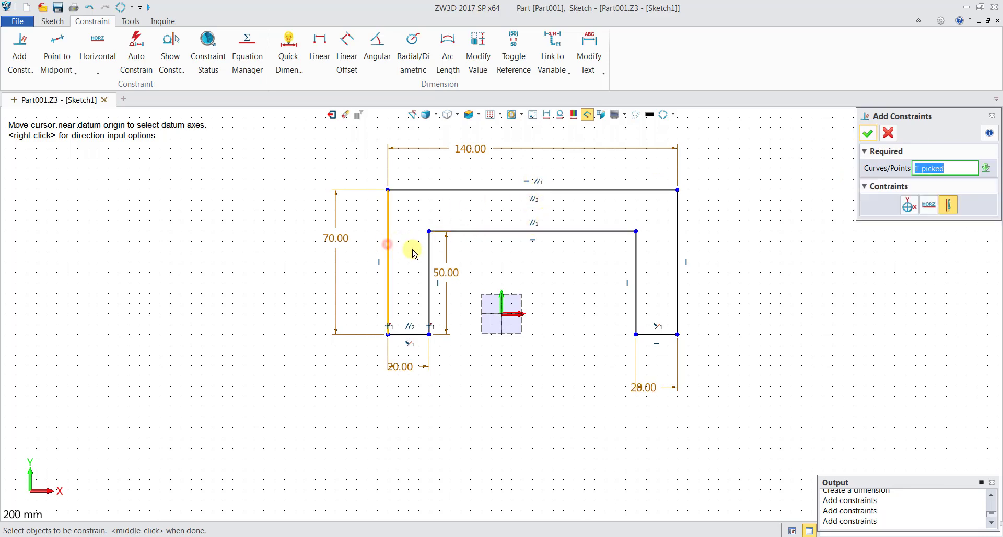
{"action": "left_click", "coordinate": [429, 253]}
{"action": "left_click", "coordinate": [637, 268]}
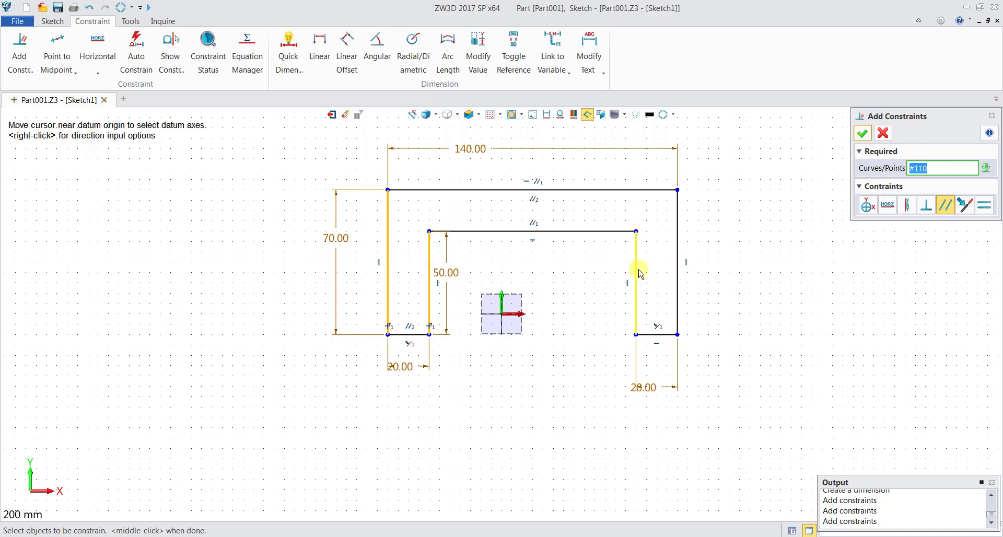
{"action": "left_click", "coordinate": [677, 265]}
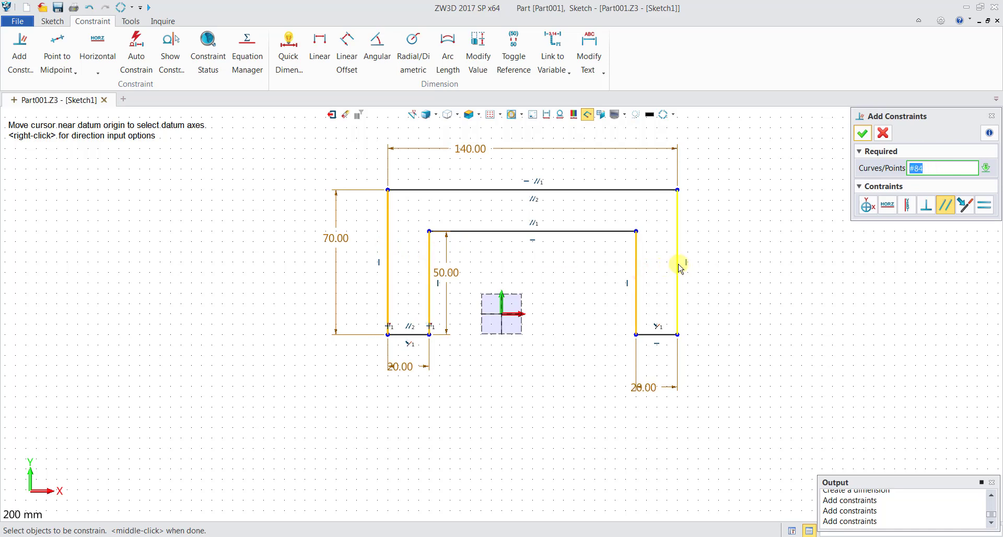
{"action": "left_click", "coordinate": [950, 206]}
{"action": "left_click", "coordinate": [864, 135]}
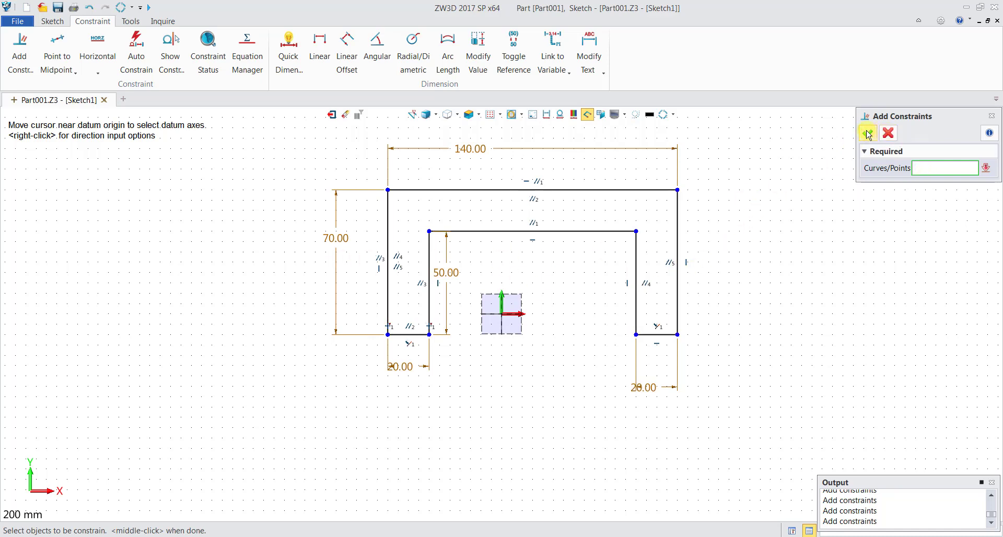
{"action": "left_click", "coordinate": [867, 134]}
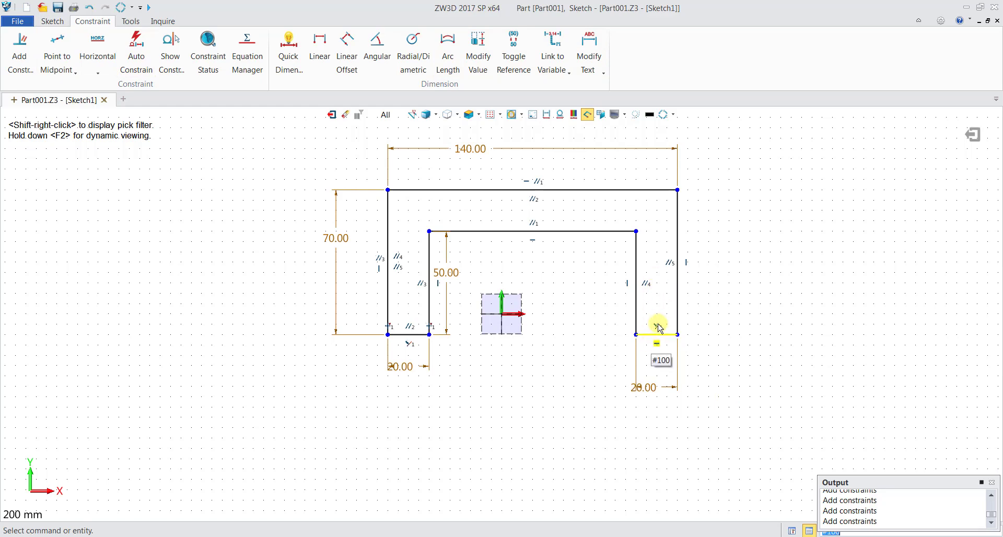
Draw a three-point arc below the right leg, joining its inner and outer corners.
{"action": "left_click", "coordinate": [52, 22]}
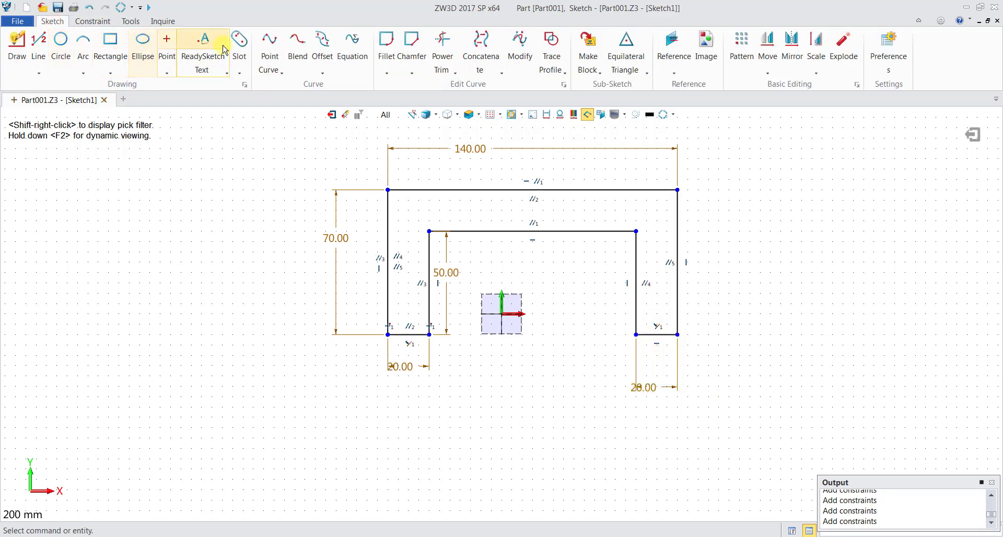
{"action": "left_click", "coordinate": [83, 62]}
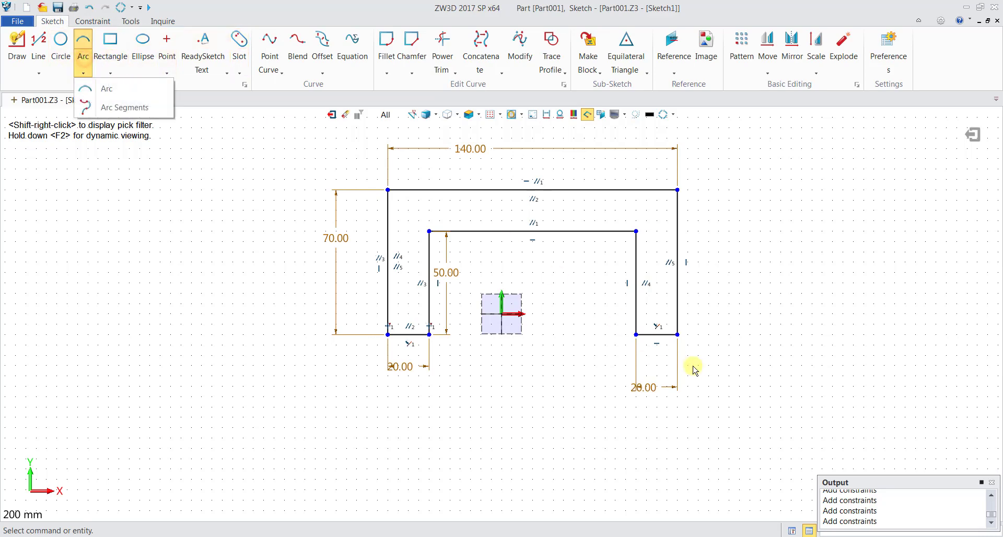
{"action": "left_click", "coordinate": [102, 90]}
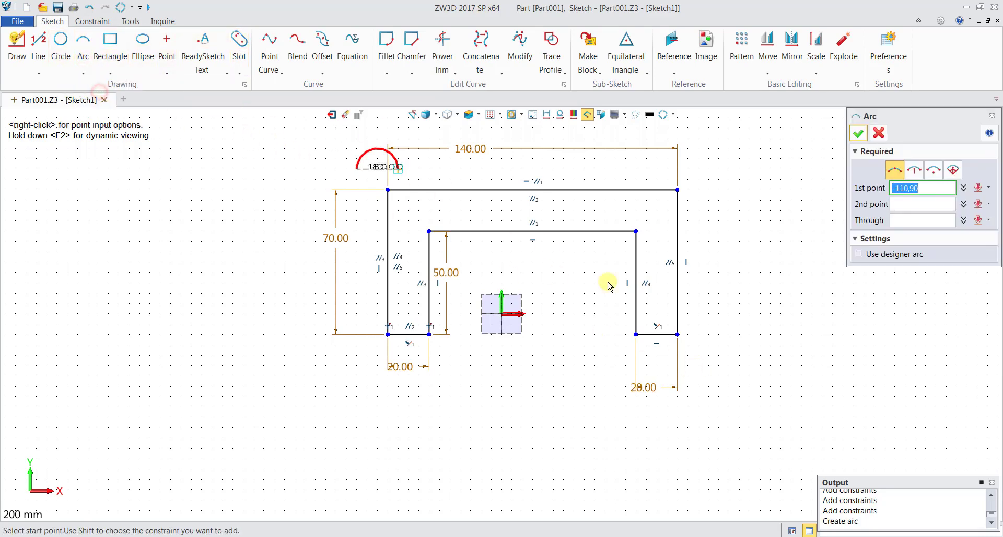
{"action": "left_click", "coordinate": [636, 334]}
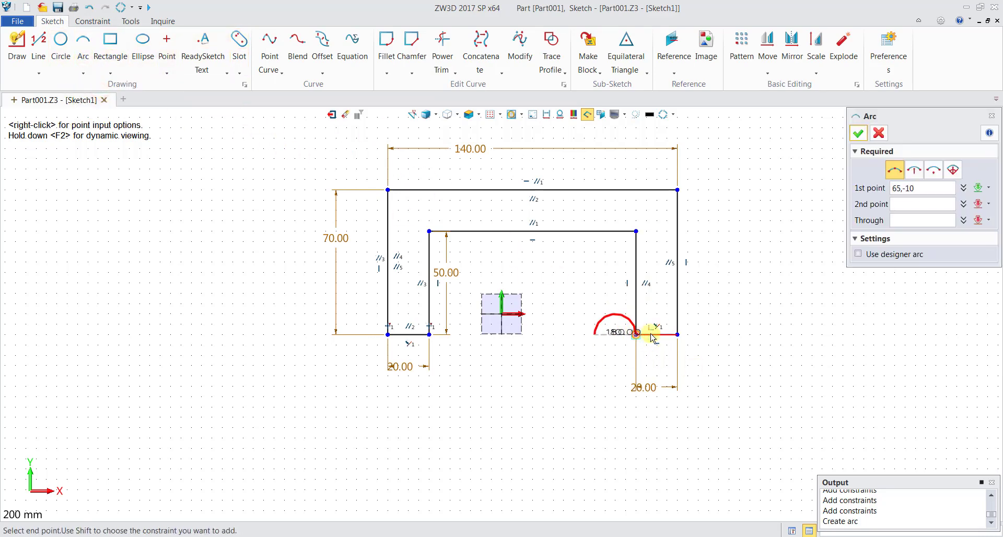
{"action": "left_click", "coordinate": [677, 335]}
{"action": "left_click", "coordinate": [659, 355]}
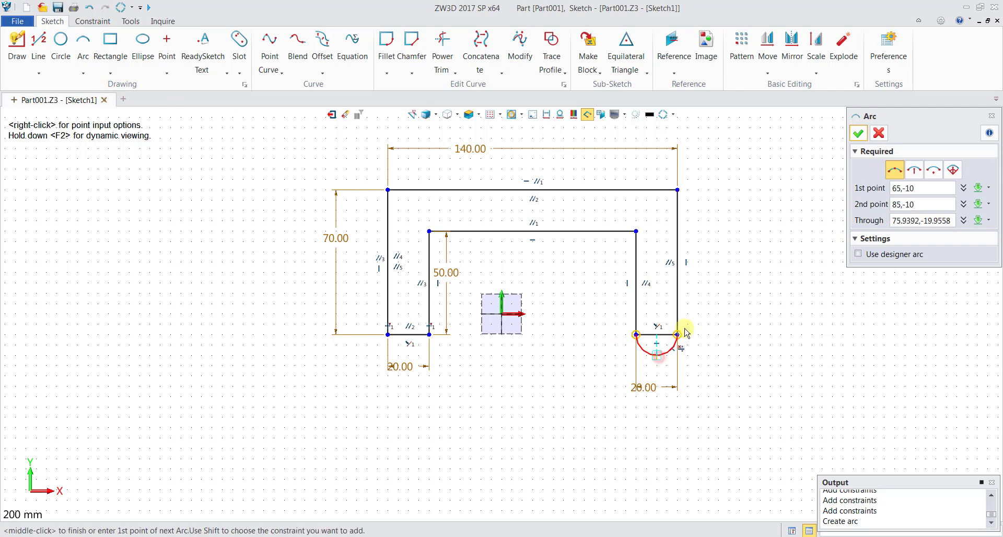
{"action": "left_click", "coordinate": [856, 133]}
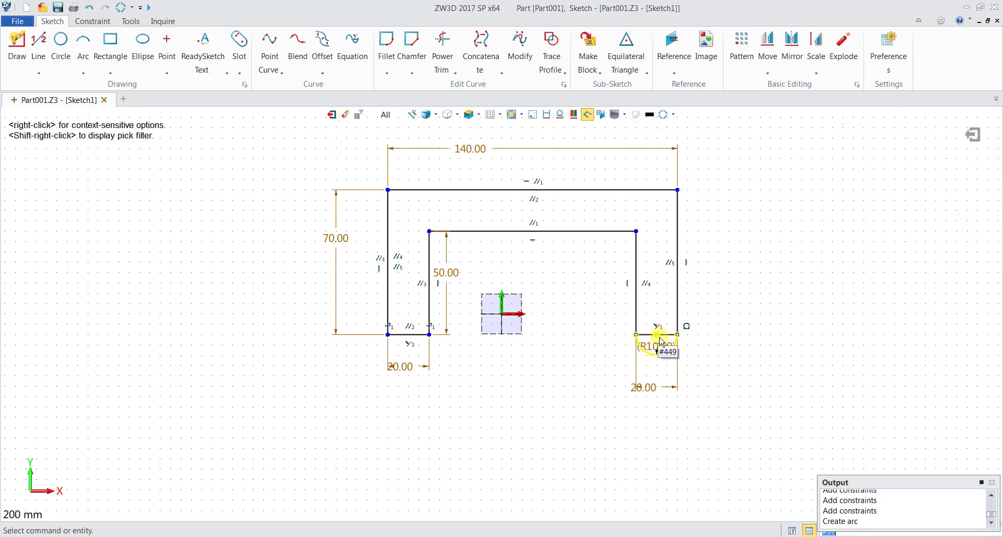
Move the R10.00 label below the arc and select the right leg's closing line.
{"action": "scroll", "coordinate": [671, 336], "scroll_direction": "up", "scroll_amount": 4}
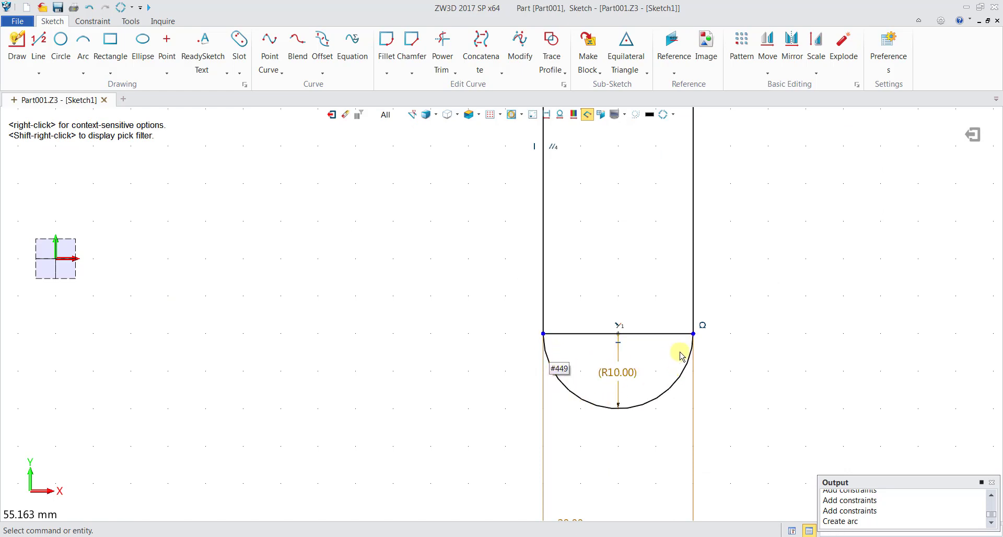
{"action": "left_click", "coordinate": [624, 375]}
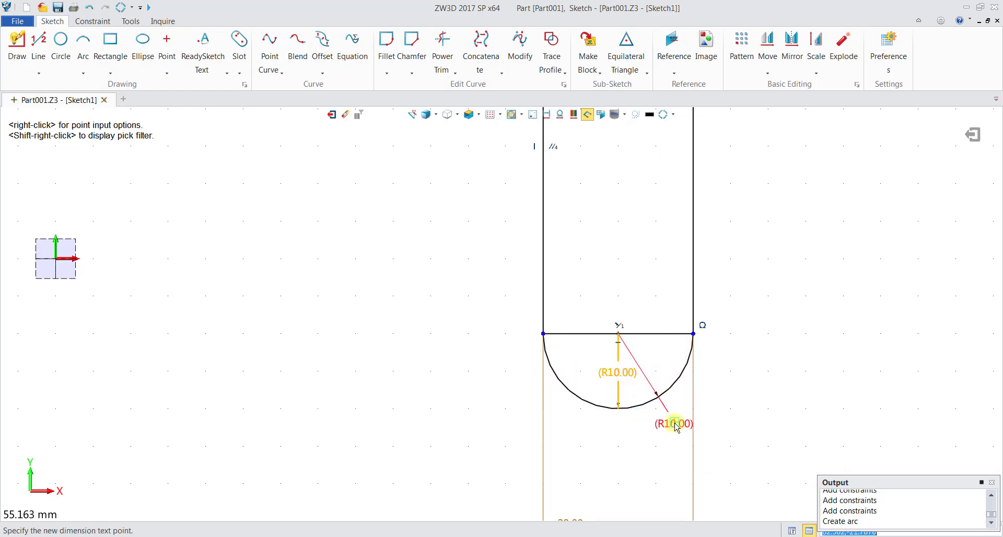
{"action": "left_click", "coordinate": [673, 427]}
{"action": "left_click", "coordinate": [601, 335]}
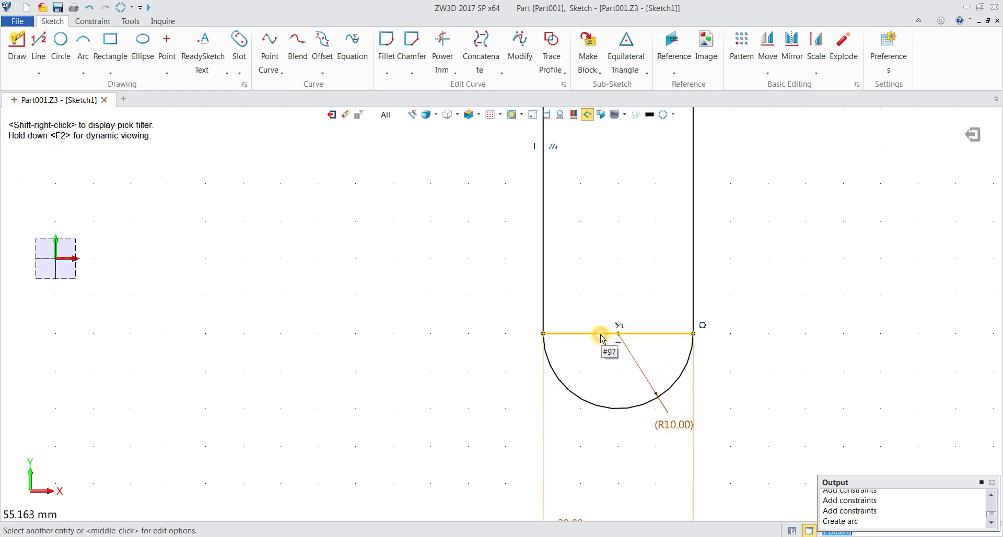
Delete the leg's closing line and draw an R6 slot upward from the arc centre.
{"action": "key", "text": "Delete"}
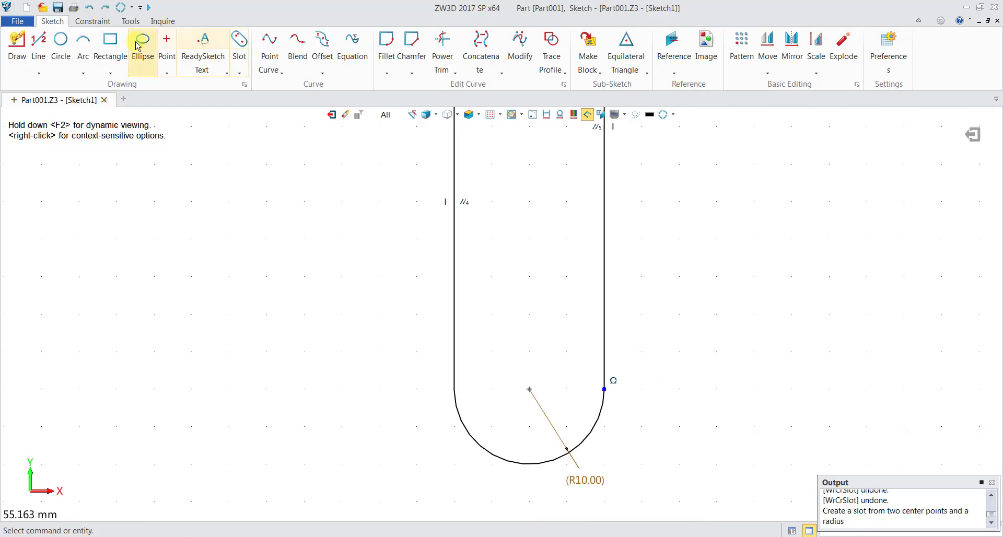
{"action": "left_click", "coordinate": [239, 41]}
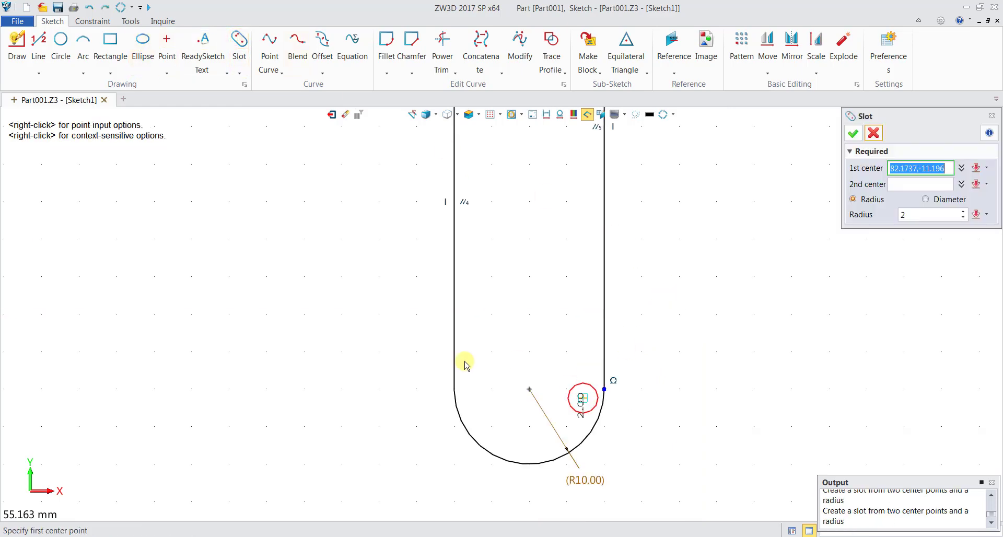
{"action": "left_click", "coordinate": [532, 391]}
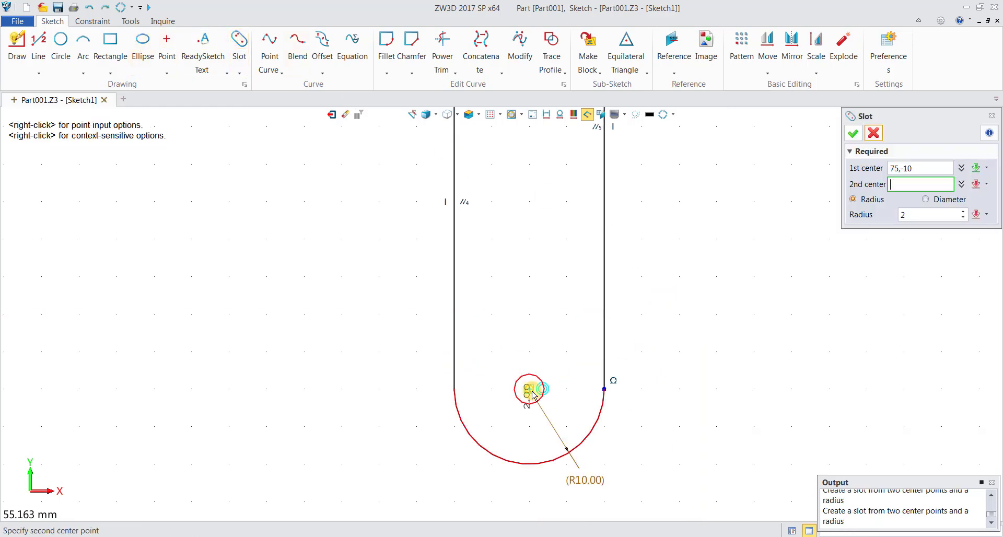
{"action": "left_click", "coordinate": [532, 188]}
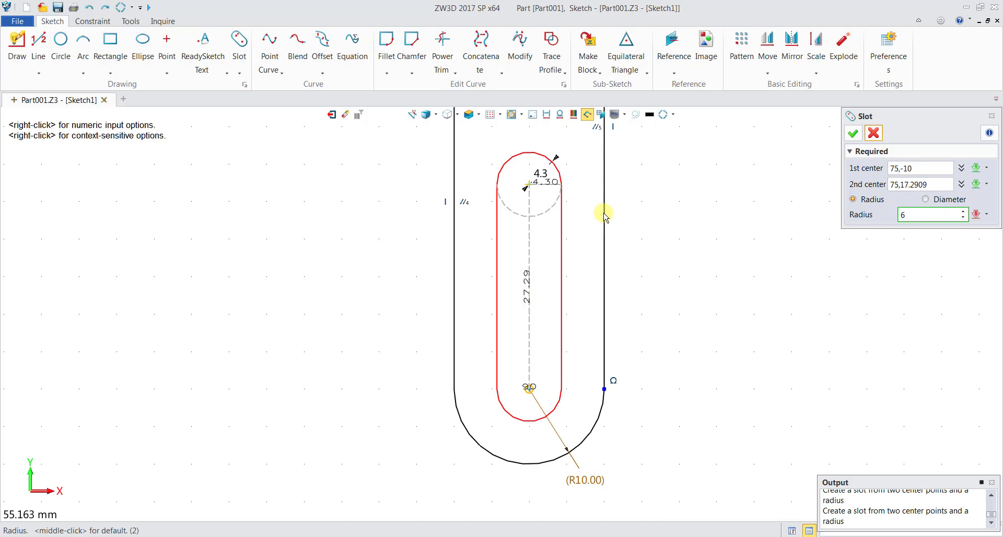
{"action": "type", "text": "6"}
{"action": "key", "text": "Return"}
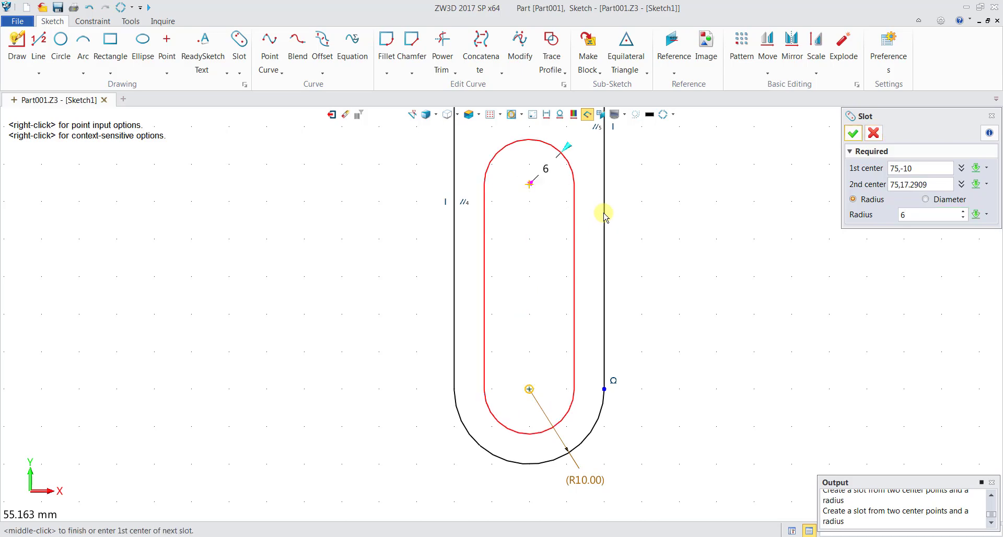
{"action": "left_click", "coordinate": [853, 134]}
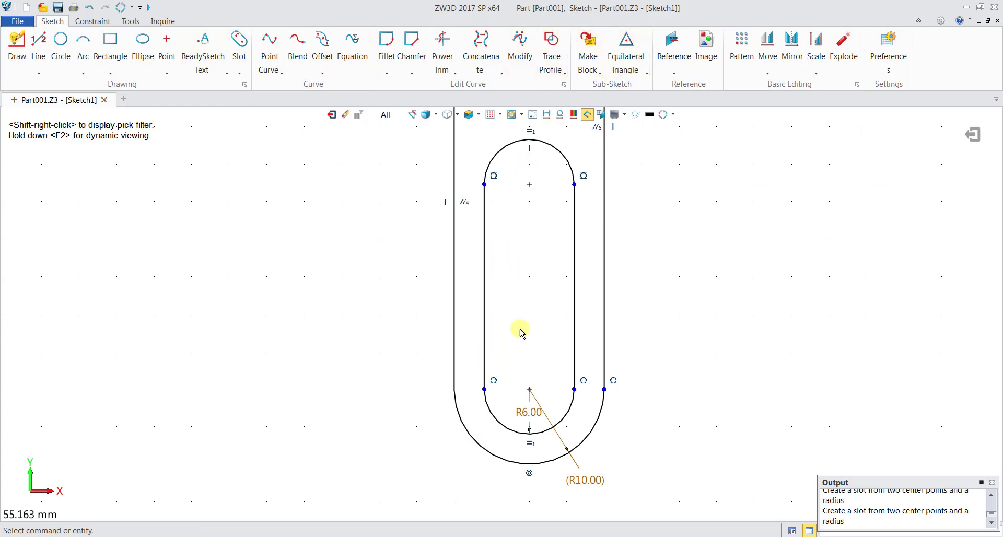
Dimension the distance between the slot's upper and lower centres as 25.
{"action": "left_click", "coordinate": [94, 24]}
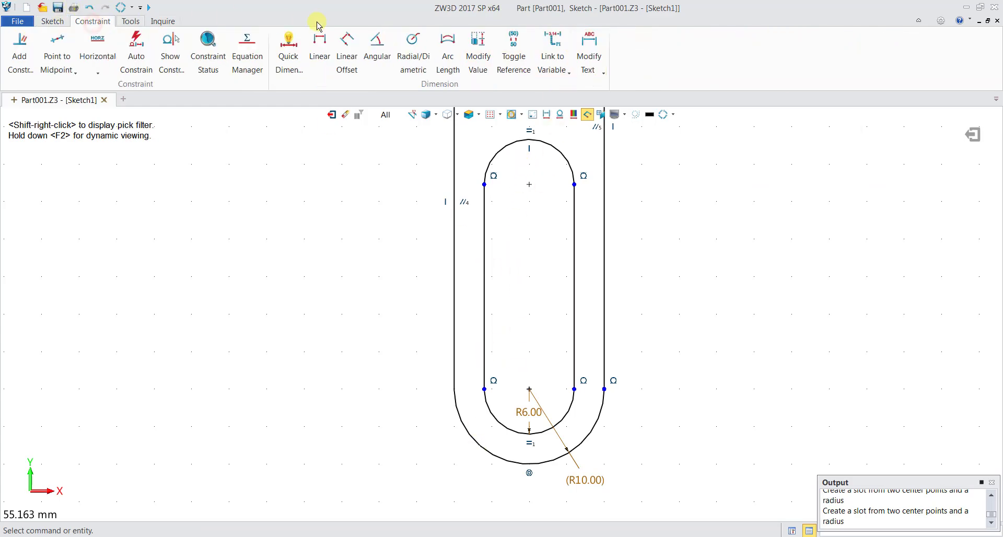
{"action": "left_click", "coordinate": [288, 49]}
{"action": "left_click", "coordinate": [527, 184]}
{"action": "left_click", "coordinate": [529, 389]}
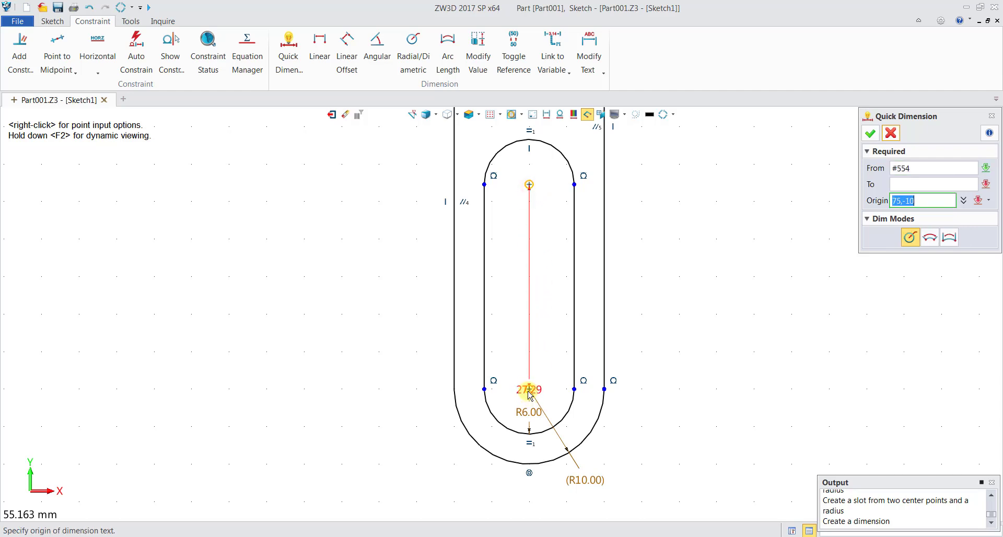
{"action": "left_click", "coordinate": [671, 279]}
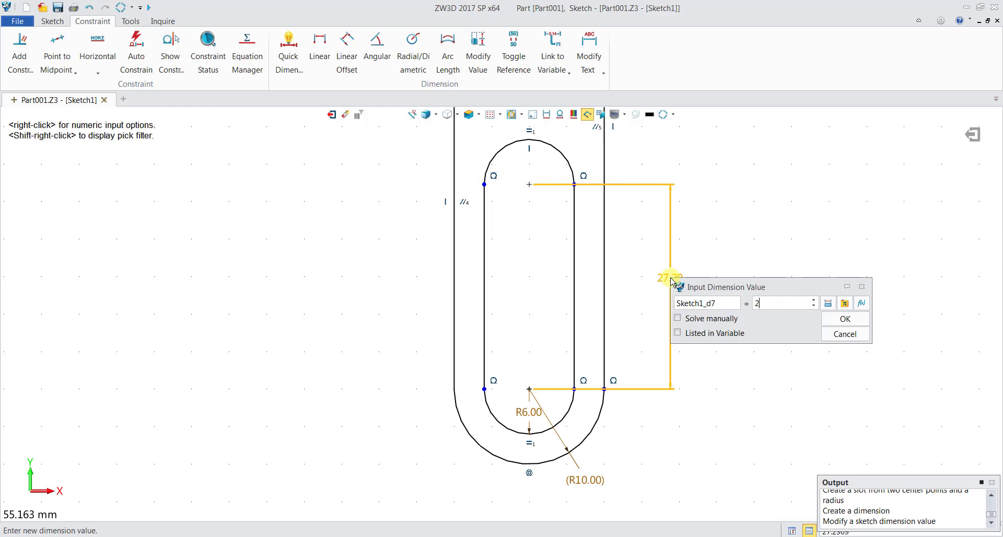
{"action": "key", "text": "Return"}
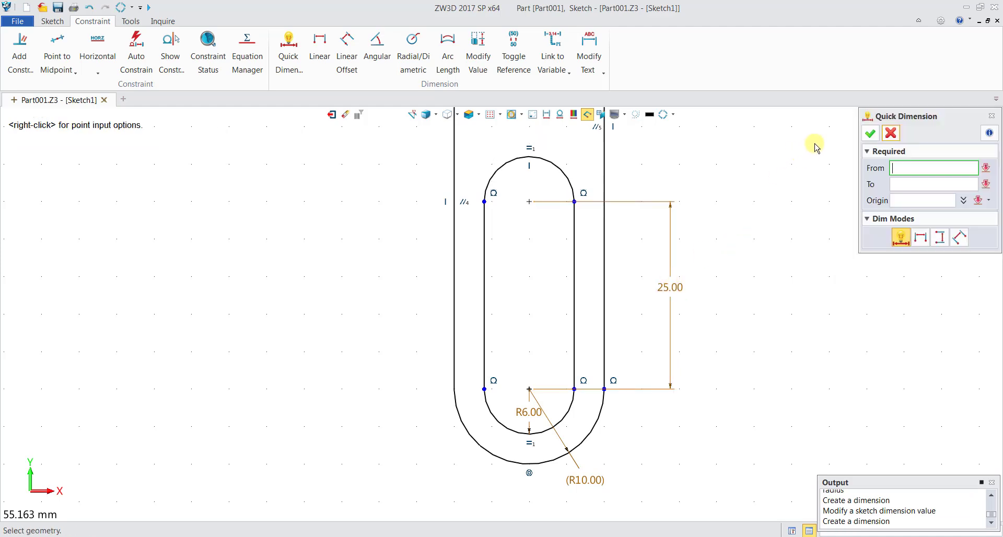
{"action": "left_click", "coordinate": [868, 136]}
{"action": "scroll", "coordinate": [546, 329], "scroll_direction": "down", "scroll_amount": 8}
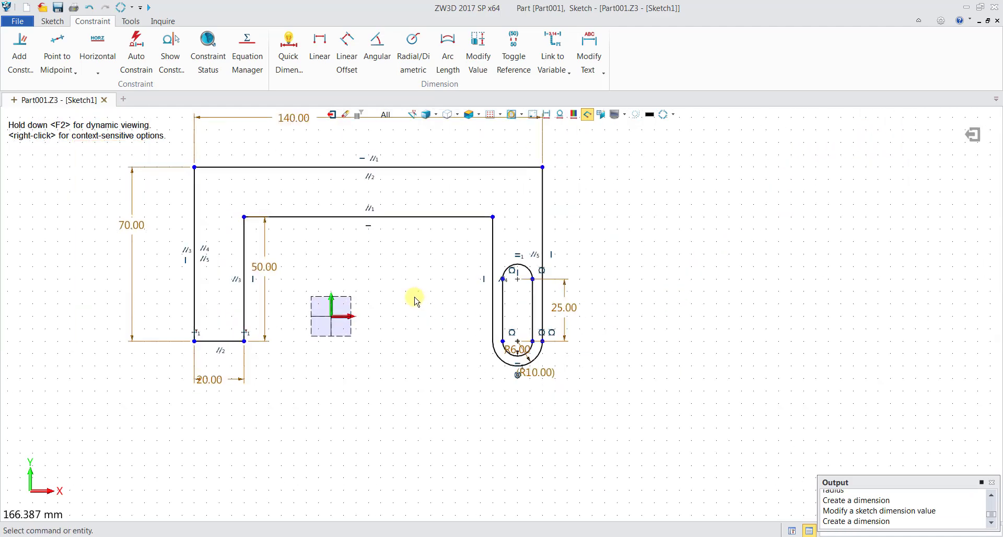
Exit the sketch and extrude Sketch1 one-sided to 52 as Extrude1_Base.
{"action": "mouse_move", "coordinate": [424, 323]}
{"action": "middle_mouse_down"}
{"action": "mouse_move", "coordinate": [521, 333]}
{"action": "mouse_move", "coordinate": [553, 355]}
{"action": "middle_mouse_up"}
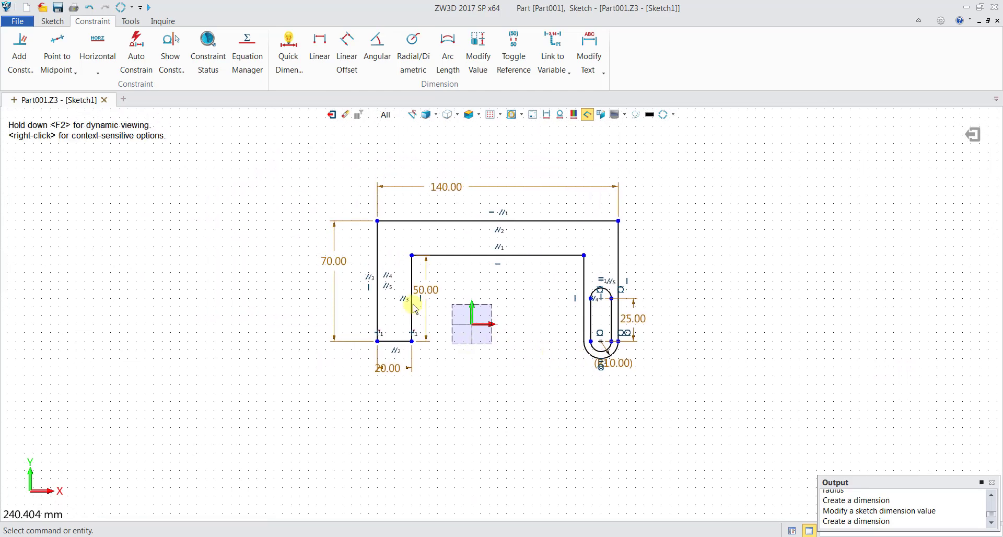
{"action": "left_click", "coordinate": [332, 117]}
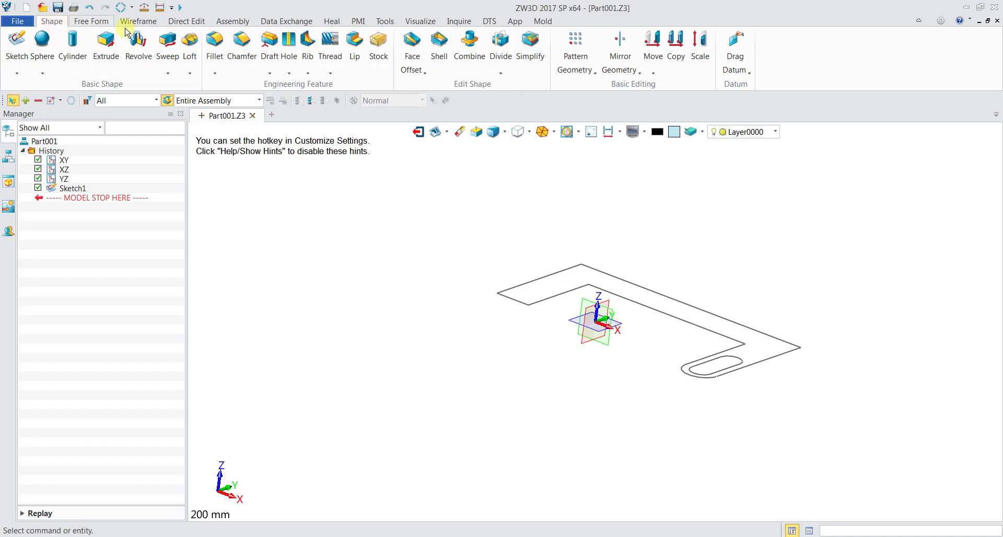
{"action": "left_click", "coordinate": [107, 50]}
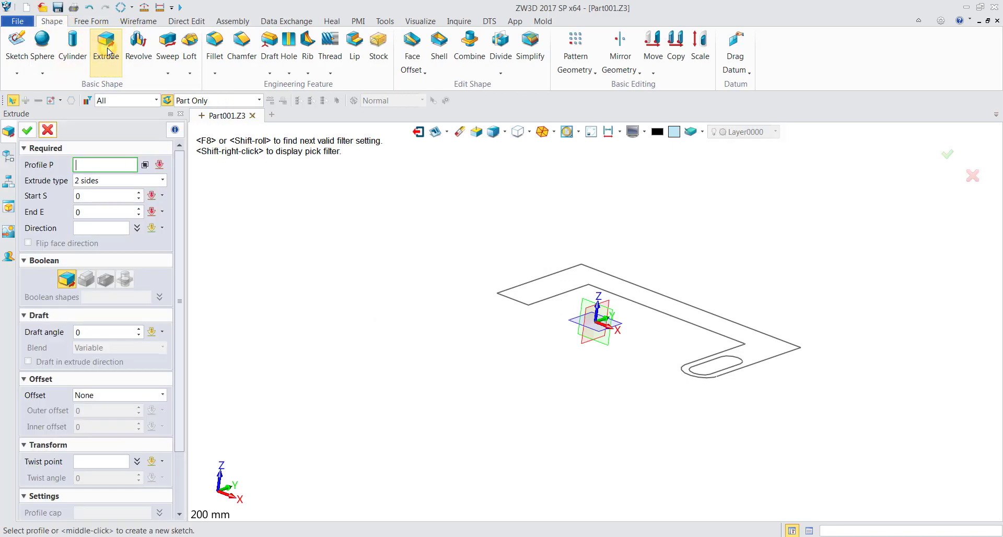
{"action": "left_click", "coordinate": [512, 299]}
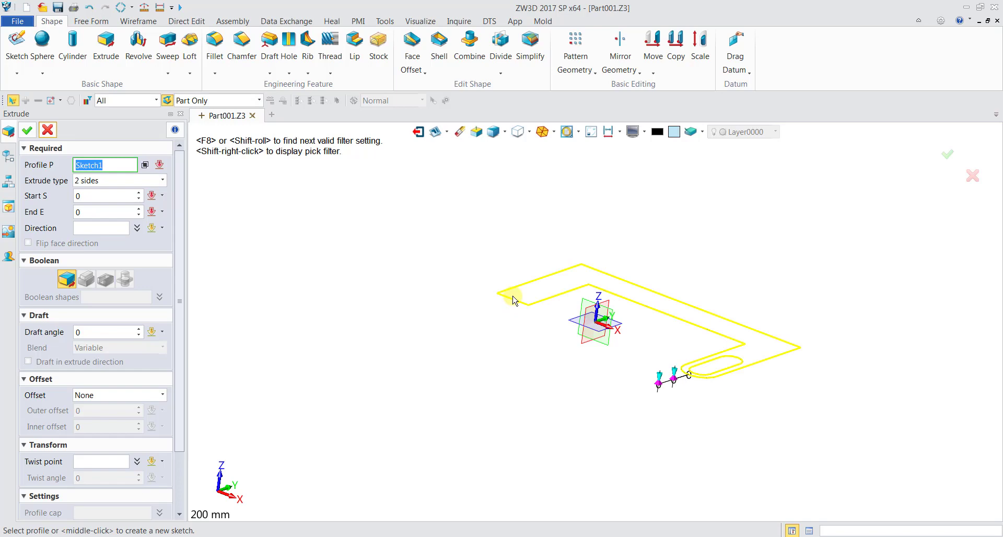
{"action": "middle_click", "coordinate": [512, 299]}
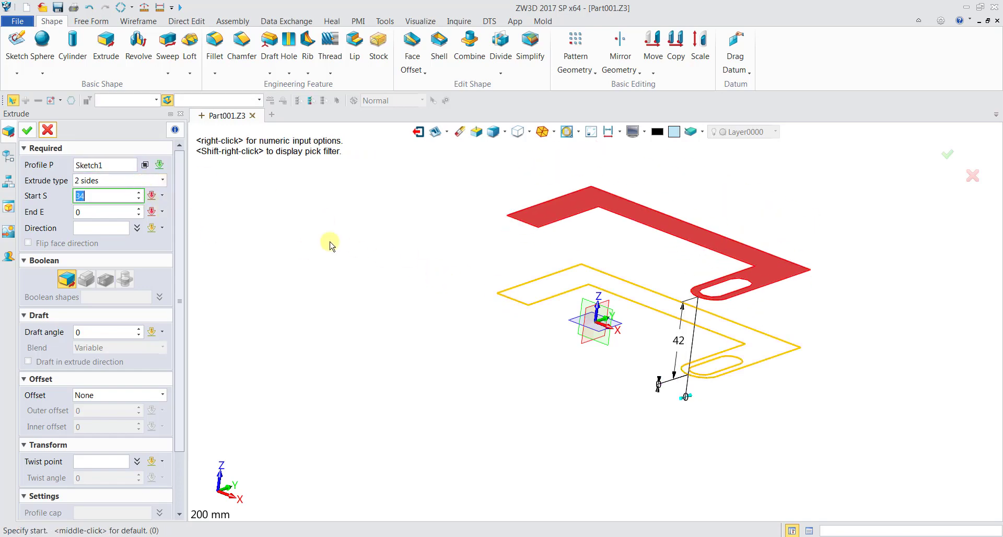
{"action": "left_click", "coordinate": [154, 180]}
{"action": "left_click", "coordinate": [147, 194]}
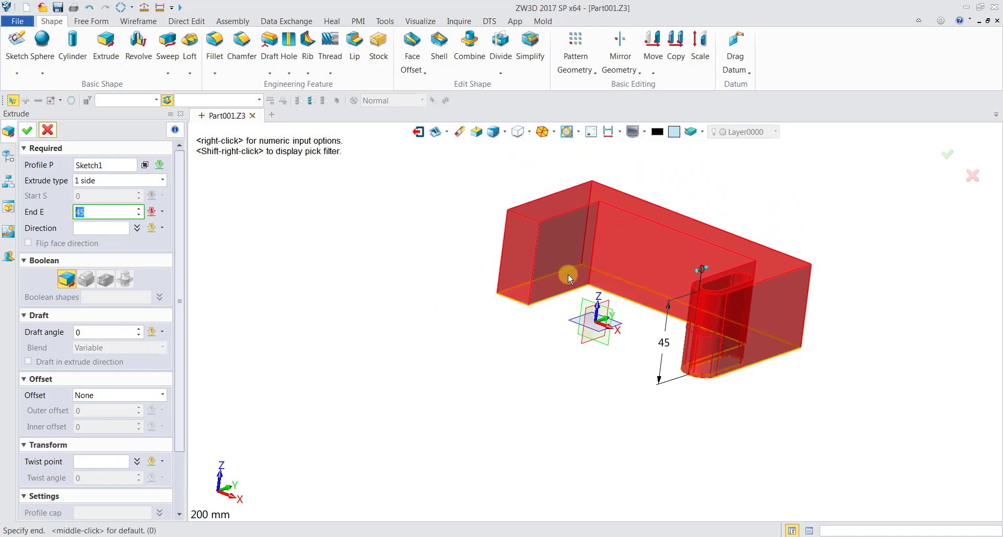
{"action": "left_click", "coordinate": [613, 266]}
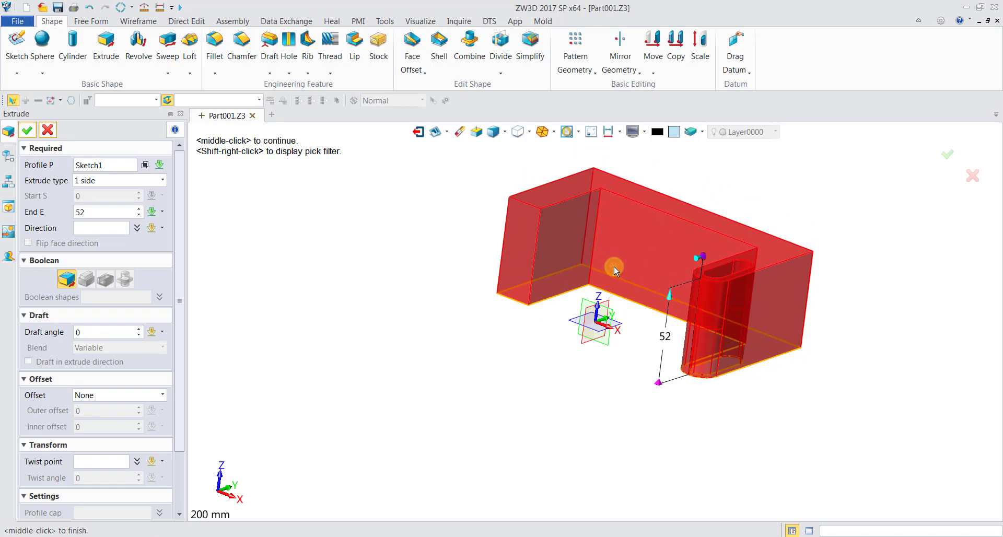
{"action": "left_click", "coordinate": [27, 131]}
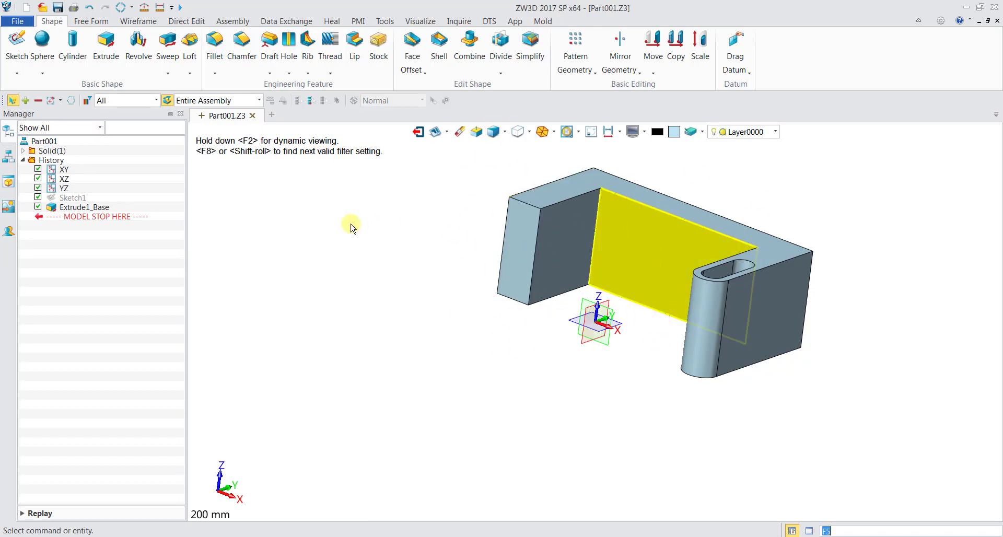
Redefine Extrude1_Base, changing its End distance from 52 to 20.
{"action": "right_click", "coordinate": [63, 209]}
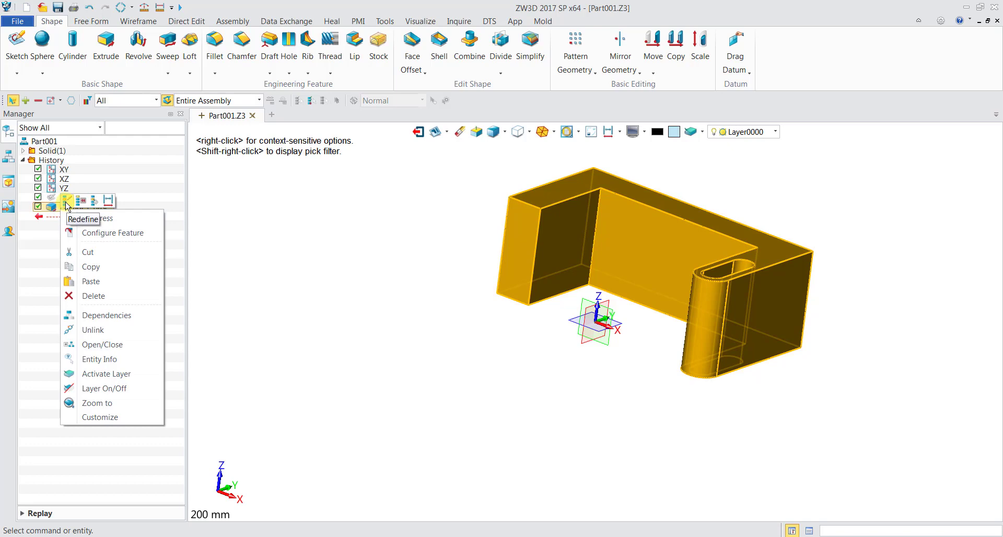
{"action": "left_click", "coordinate": [67, 203]}
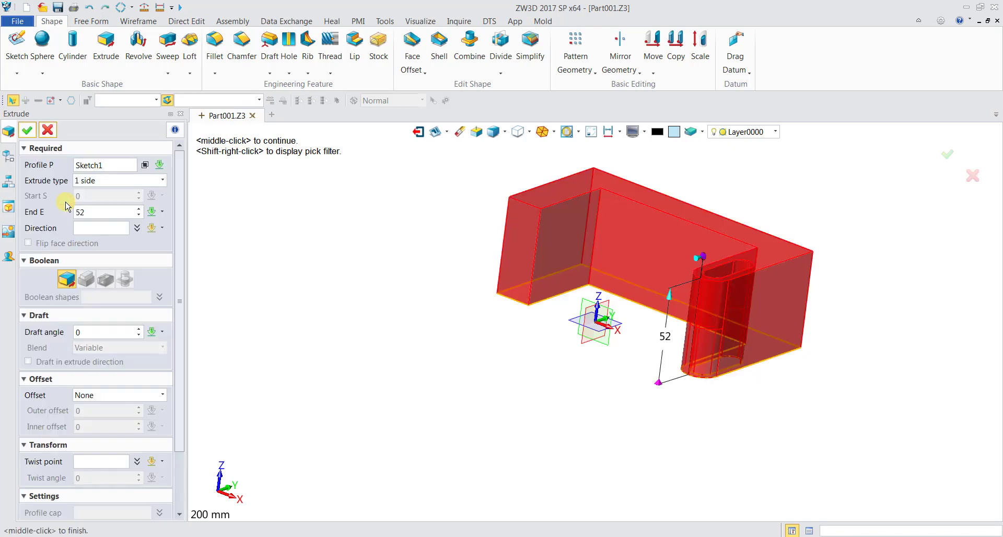
{"action": "left_click", "coordinate": [98, 212]}
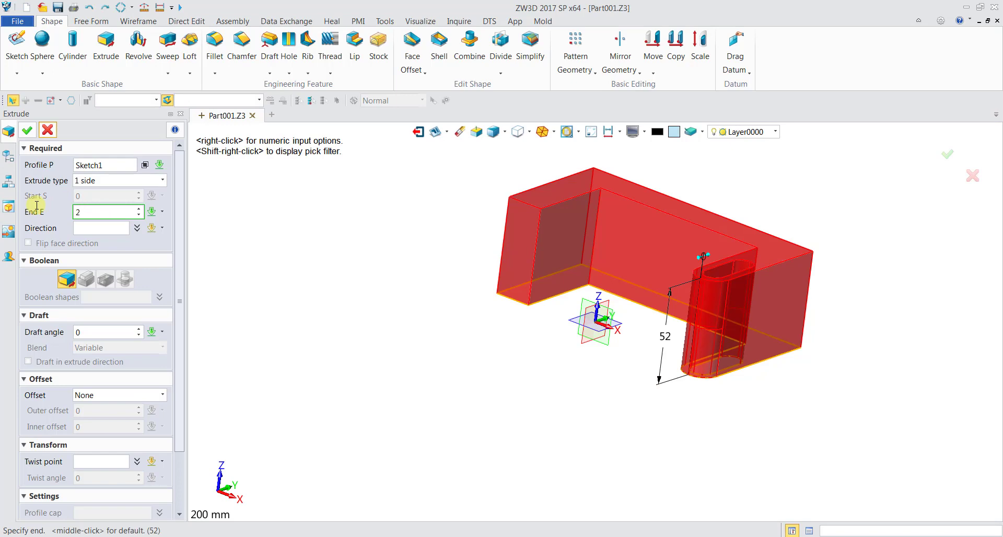
{"action": "key", "text": "Return"}
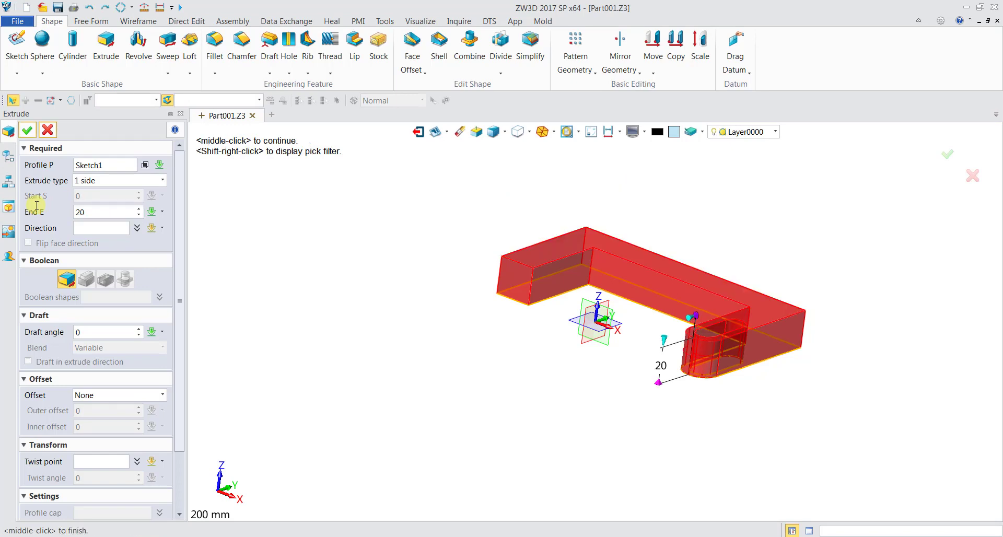
{"action": "left_click", "coordinate": [26, 131]}
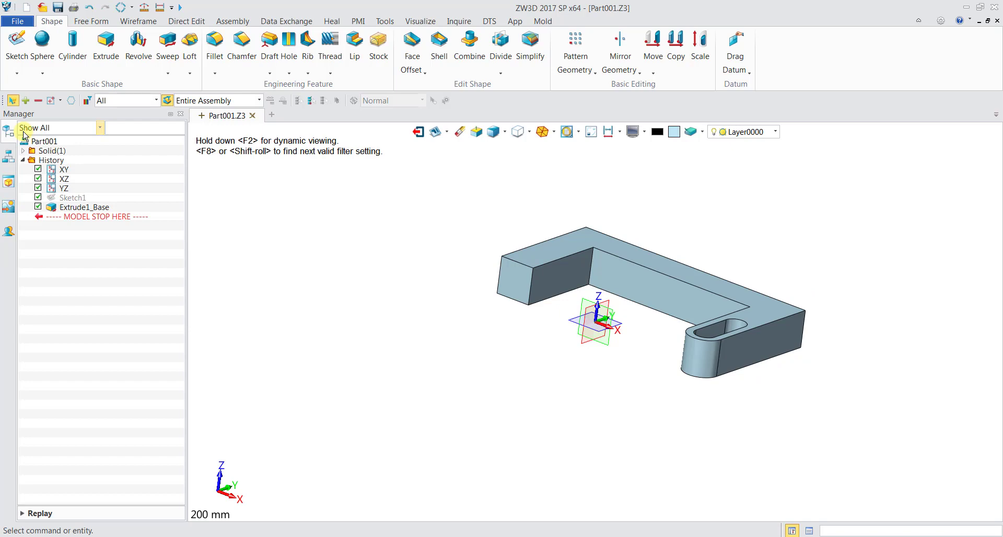
Select the bracket's six vertical corner edges for filleting.
{"action": "left_click", "coordinate": [213, 48]}
{"action": "left_click", "coordinate": [530, 287]}
{"action": "left_click", "coordinate": [532, 285]}
{"action": "left_click", "coordinate": [503, 274]}
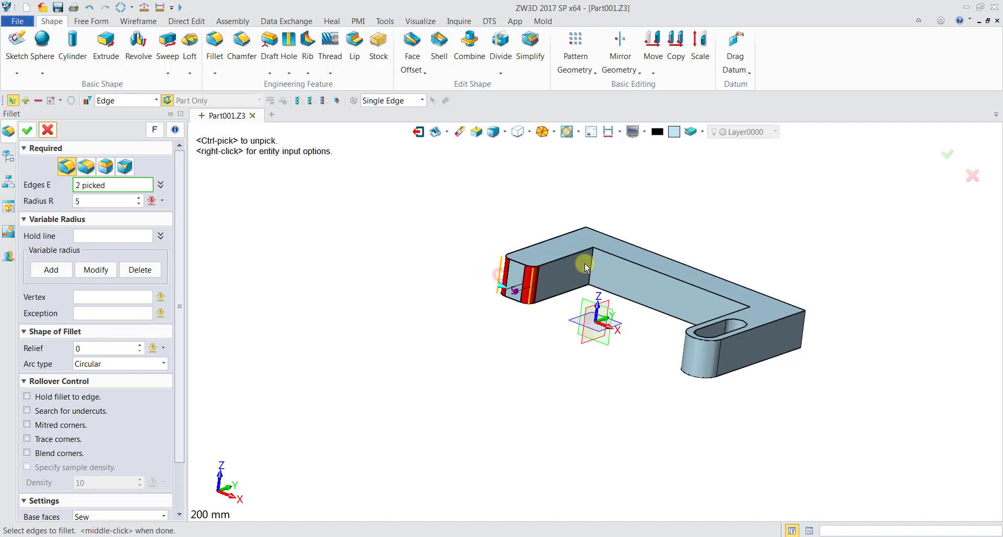
{"action": "left_click", "coordinate": [594, 269]}
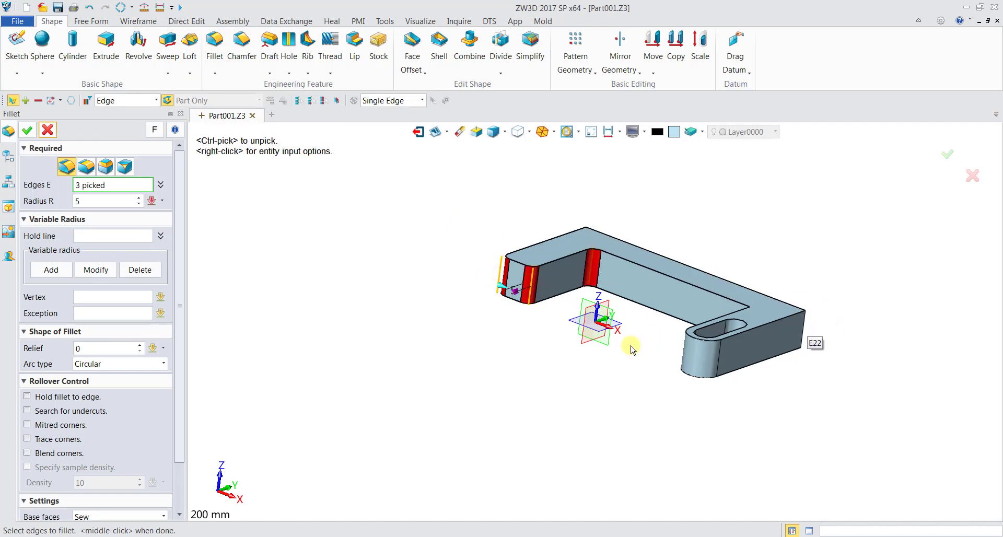
{"action": "right_click_drag", "start_coordinate": [636, 345], "coordinate": [570, 329]}
{"action": "left_click", "coordinate": [494, 288]}
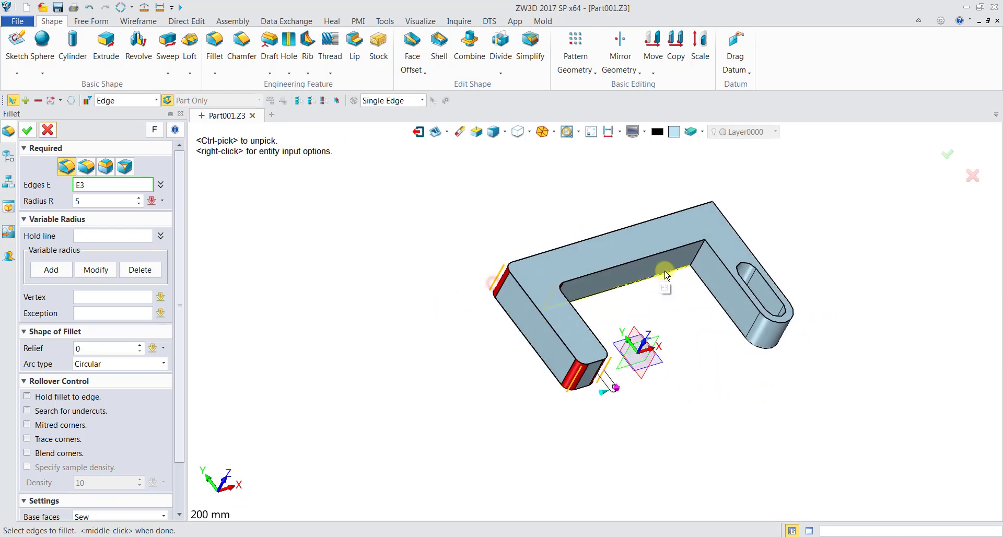
{"action": "left_click", "coordinate": [696, 260]}
{"action": "right_click_drag", "start_coordinate": [715, 249], "coordinate": [731, 226]}
{"action": "left_click", "coordinate": [769, 205]}
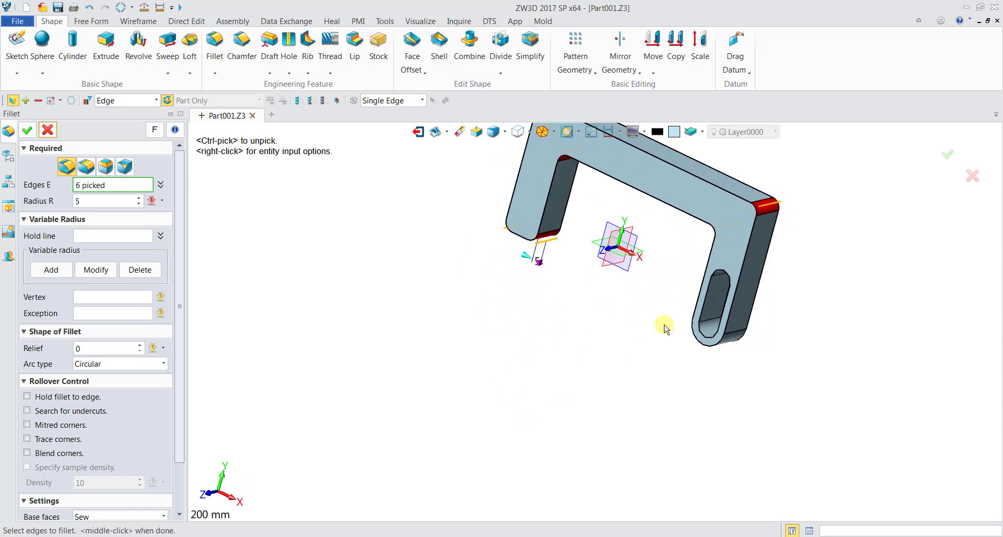
{"action": "right_click_drag", "start_coordinate": [653, 331], "coordinate": [606, 335]}
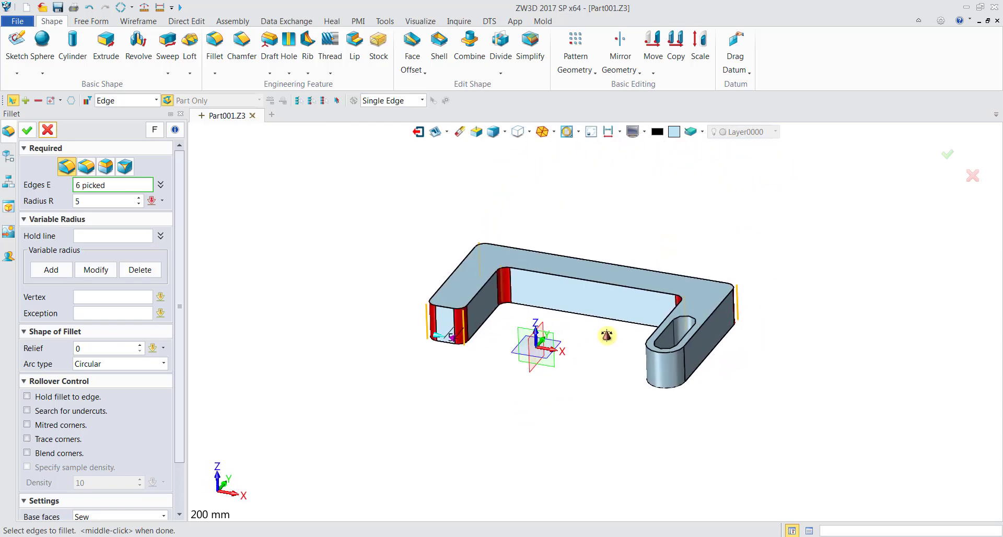
Set the fillet radius to 8 and apply Fillet1 to the selected edges.
{"action": "left_click", "coordinate": [91, 201]}
{"action": "type", "text": "8"}
{"action": "left_click", "coordinate": [27, 130]}
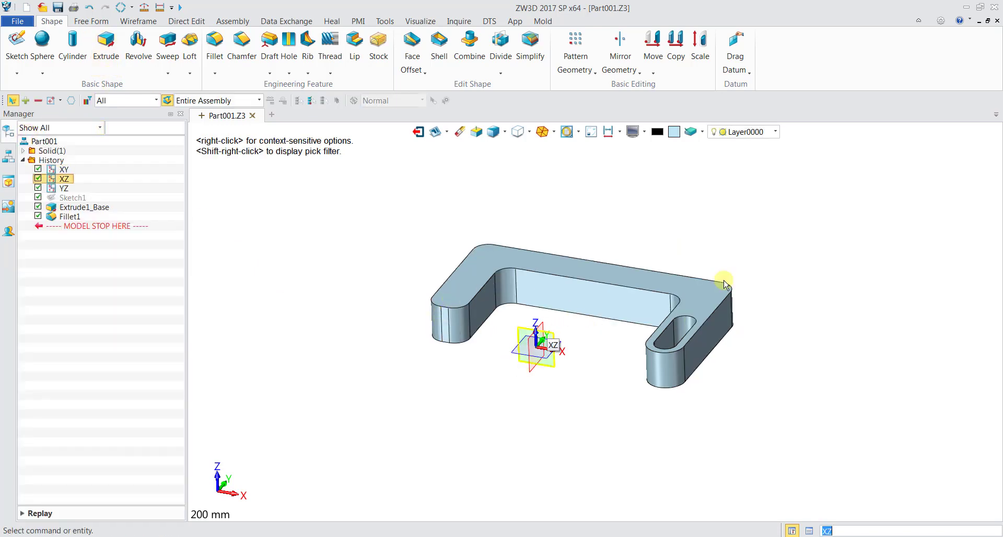
{"action": "middle_click_drag", "start_coordinate": [768, 298], "coordinate": [746, 299]}
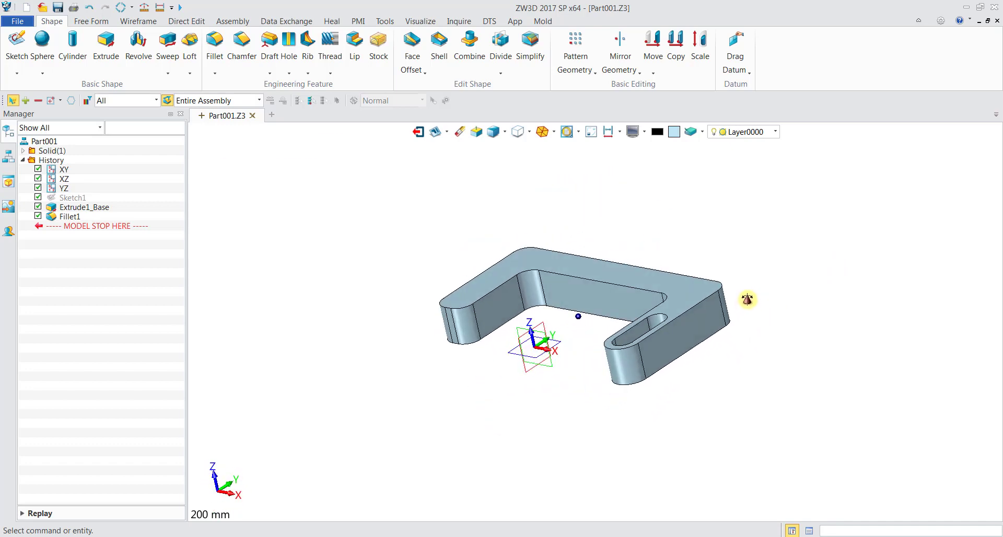
{"action": "middle_click_drag", "start_coordinate": [521, 251], "coordinate": [521, 136]}
Shell the bracket solid with a 1 mm wall thickness, leaving its top face open.
{"action": "left_click", "coordinate": [440, 46]}
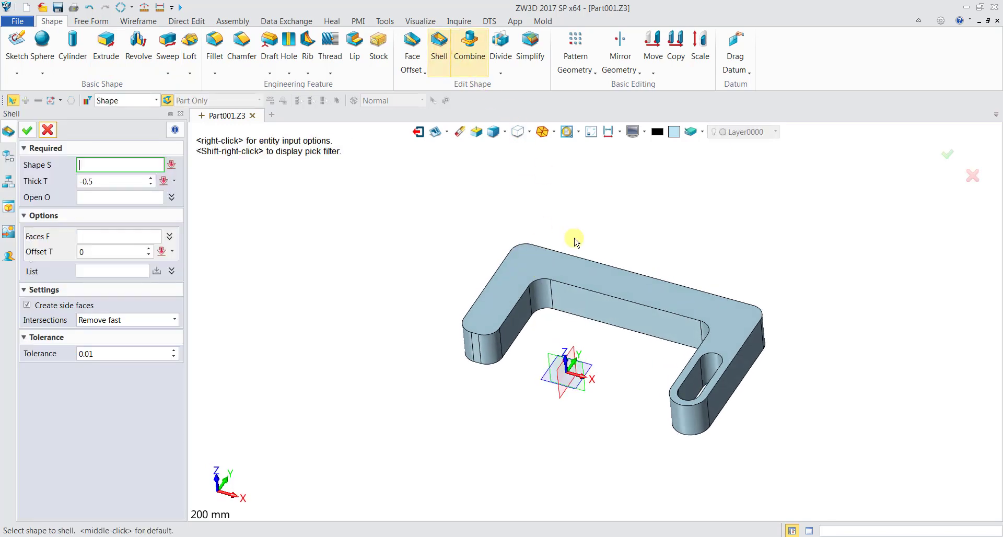
{"action": "left_click", "coordinate": [491, 311]}
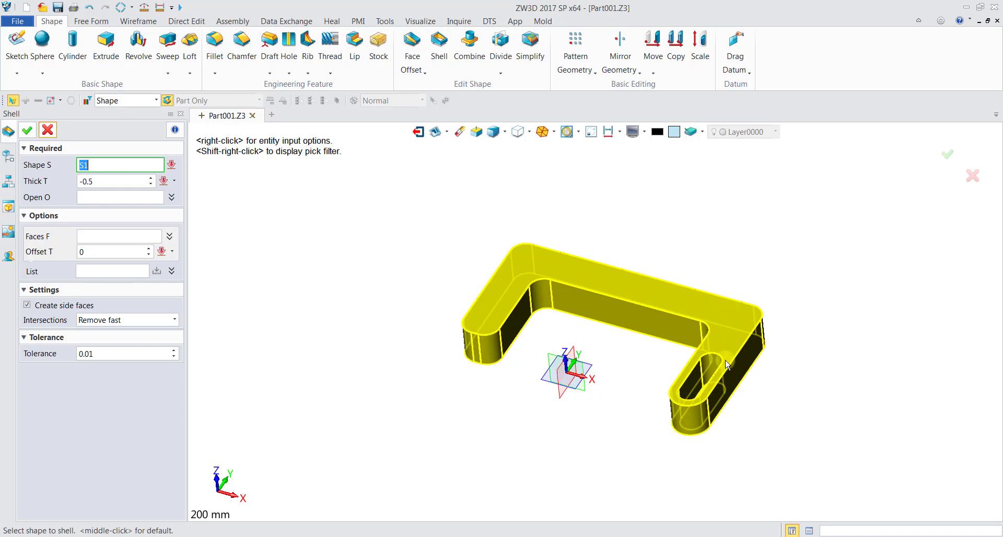
{"action": "key", "text": "Delete"}
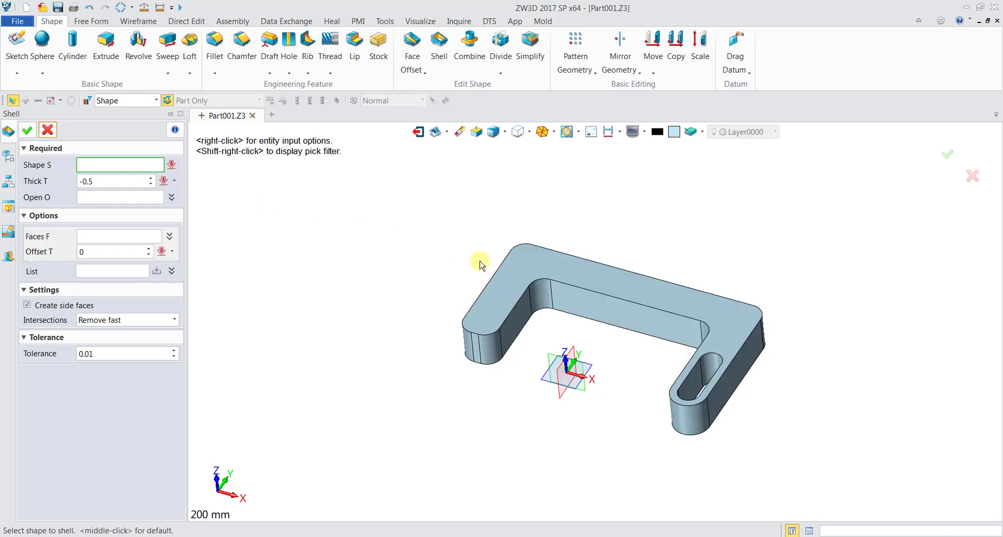
{"action": "left_click", "coordinate": [515, 292]}
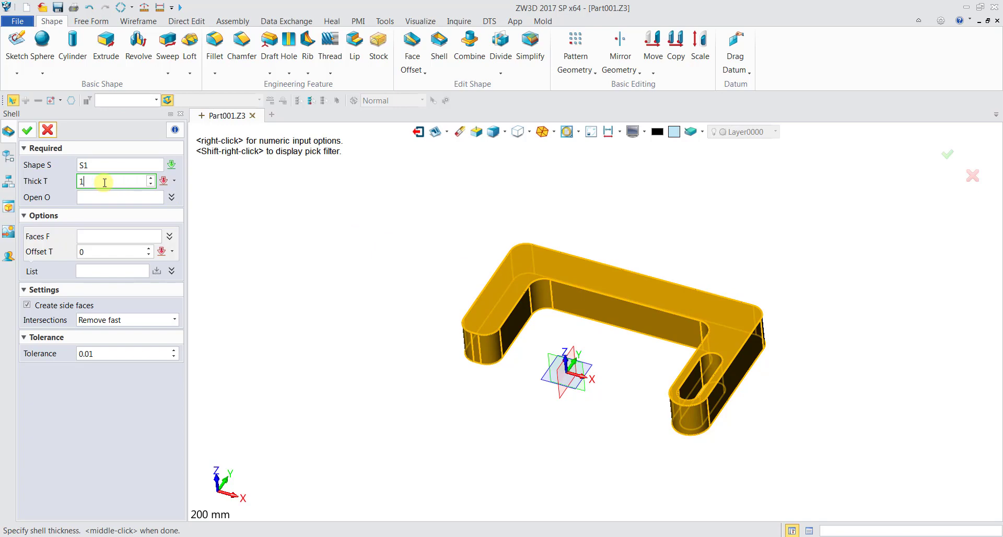
{"action": "type", "text": "1"}
{"action": "key", "text": "Return"}
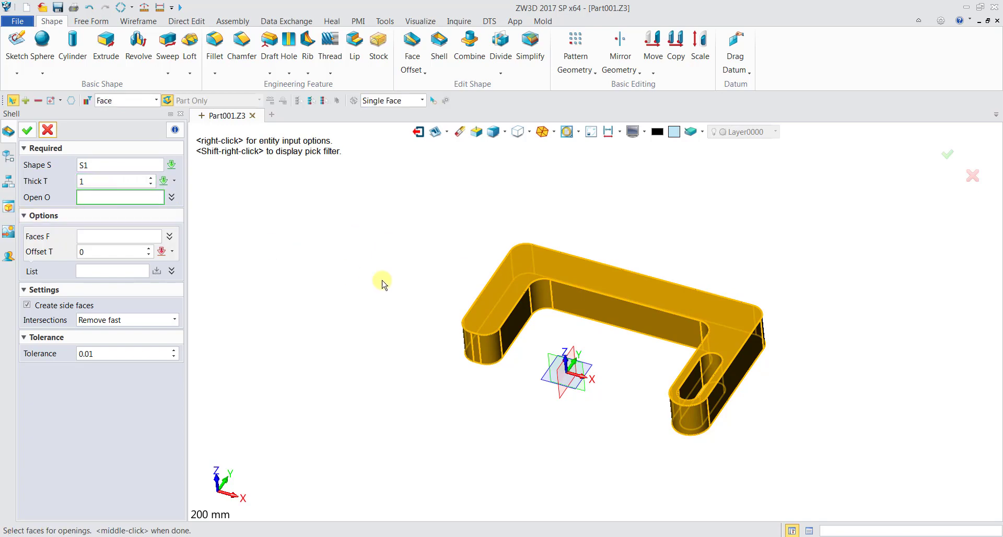
{"action": "left_click", "coordinate": [493, 294]}
{"action": "left_click", "coordinate": [500, 299]}
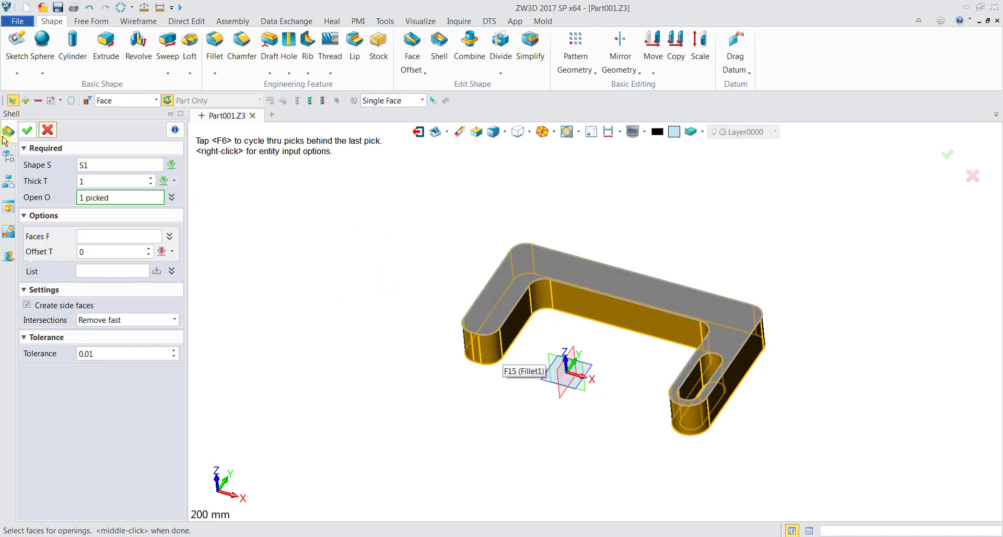
{"action": "left_click", "coordinate": [28, 131]}
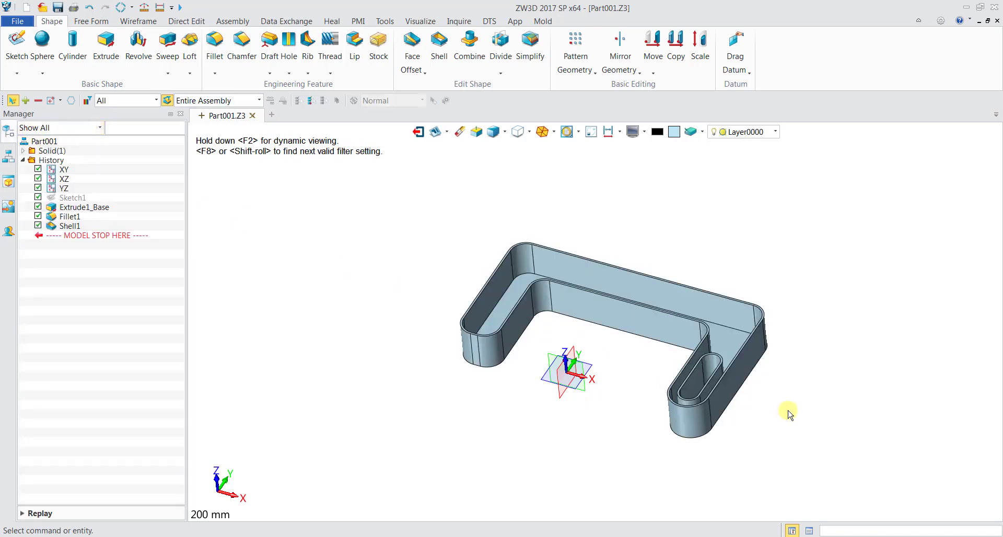
Create a new Part/Assembly file with the default name Part002.Z3.
{"action": "middle_click_drag", "start_coordinate": [792, 414], "coordinate": [787, 438]}
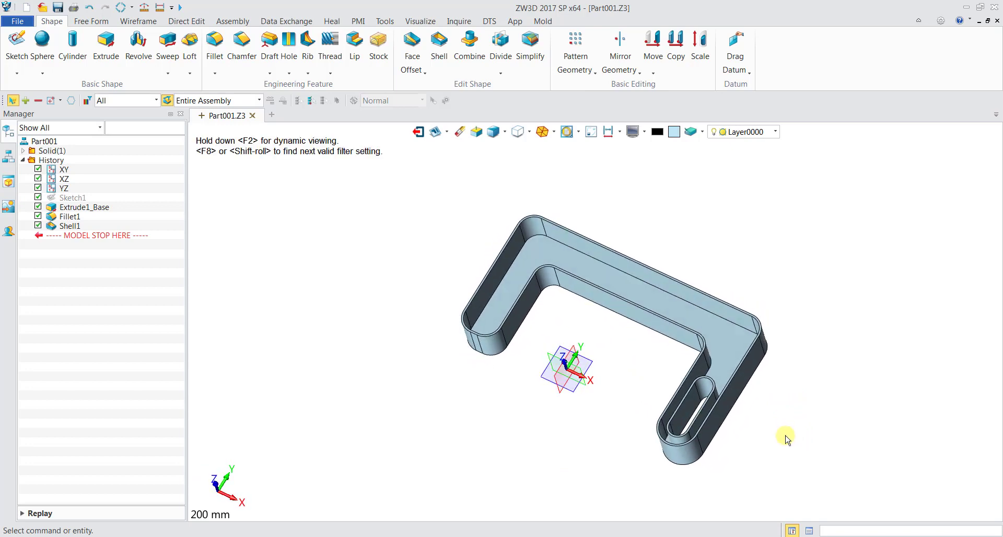
{"action": "left_click", "coordinate": [270, 116]}
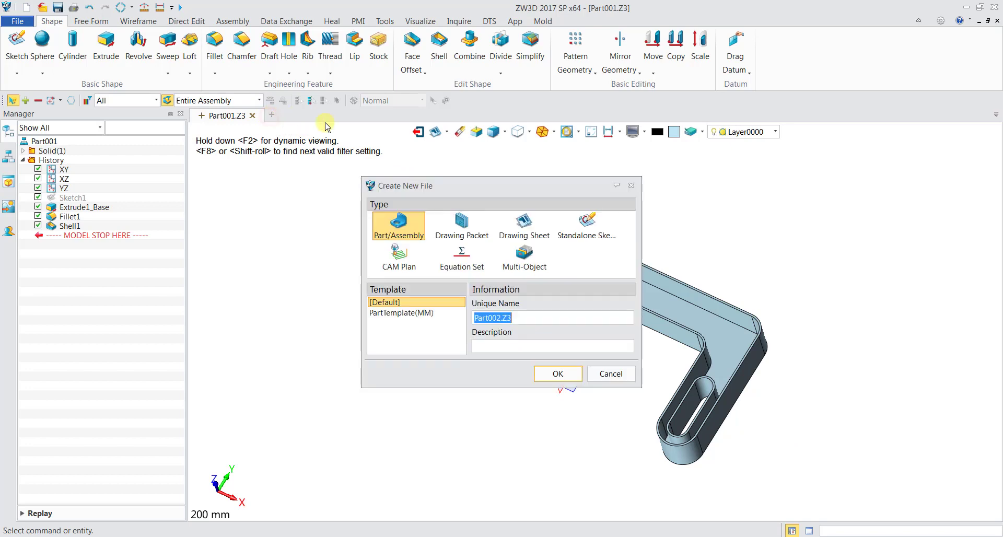
{"action": "left_click", "coordinate": [557, 372]}
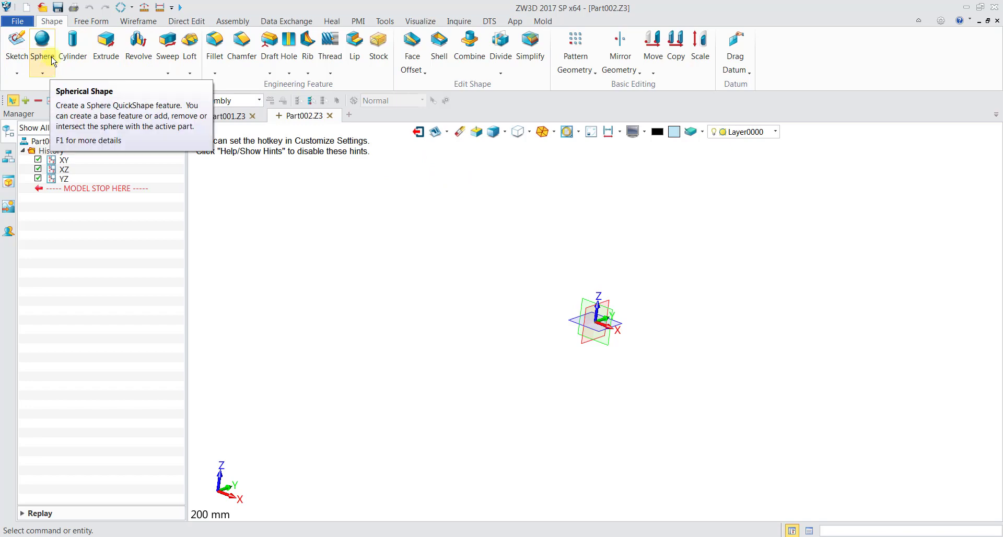
Create a 46 × 56 × 50 block from the origin with second point 23,28,25.
{"action": "left_click", "coordinate": [42, 73]}
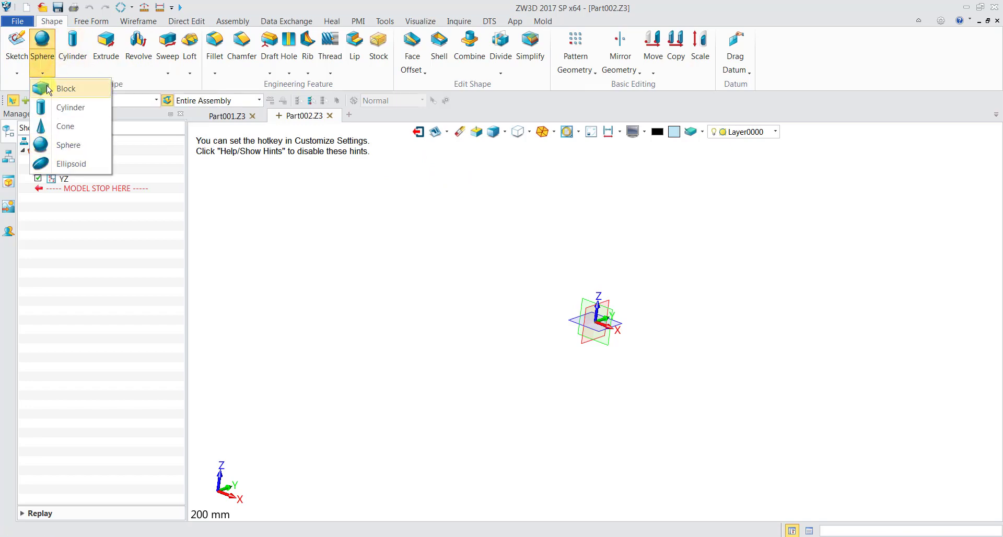
{"action": "left_click", "coordinate": [70, 90]}
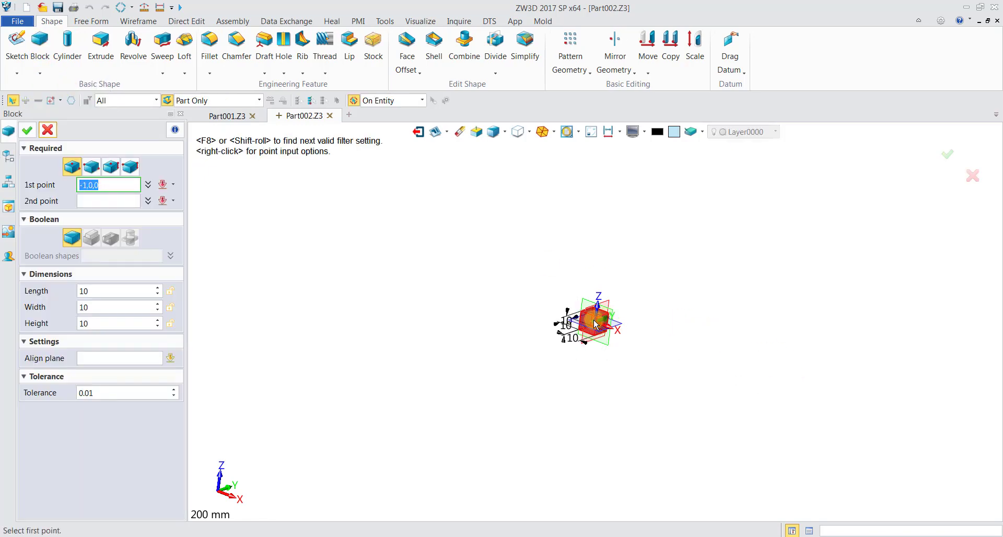
{"action": "left_click", "coordinate": [597, 325]}
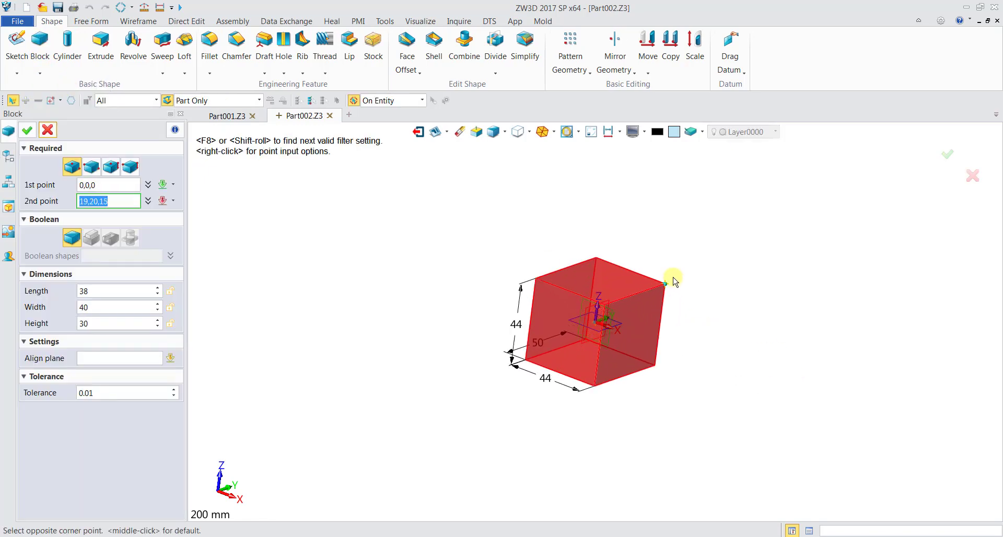
{"action": "left_click", "coordinate": [673, 372]}
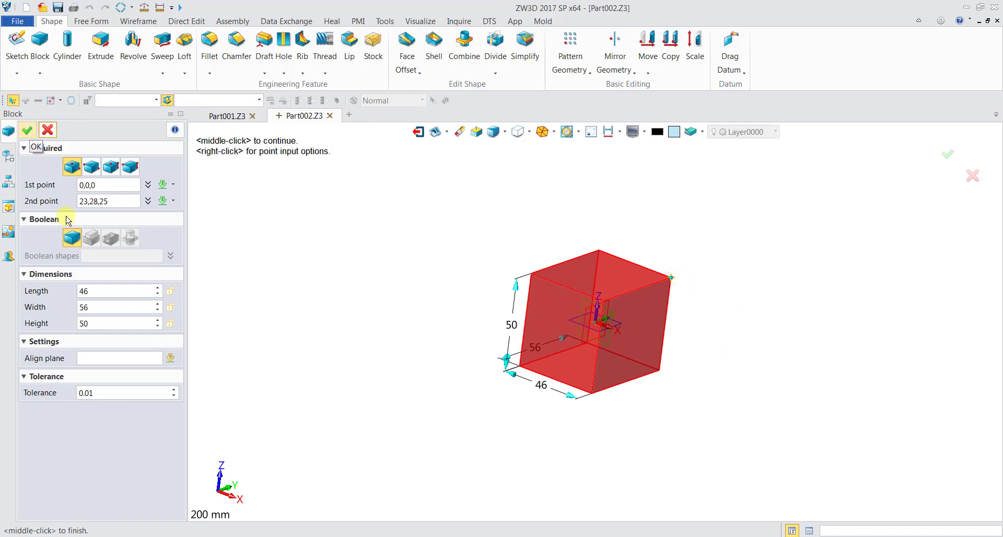
{"action": "left_click", "coordinate": [98, 294]}
{"action": "left_click", "coordinate": [99, 307]}
{"action": "left_click", "coordinate": [99, 323]}
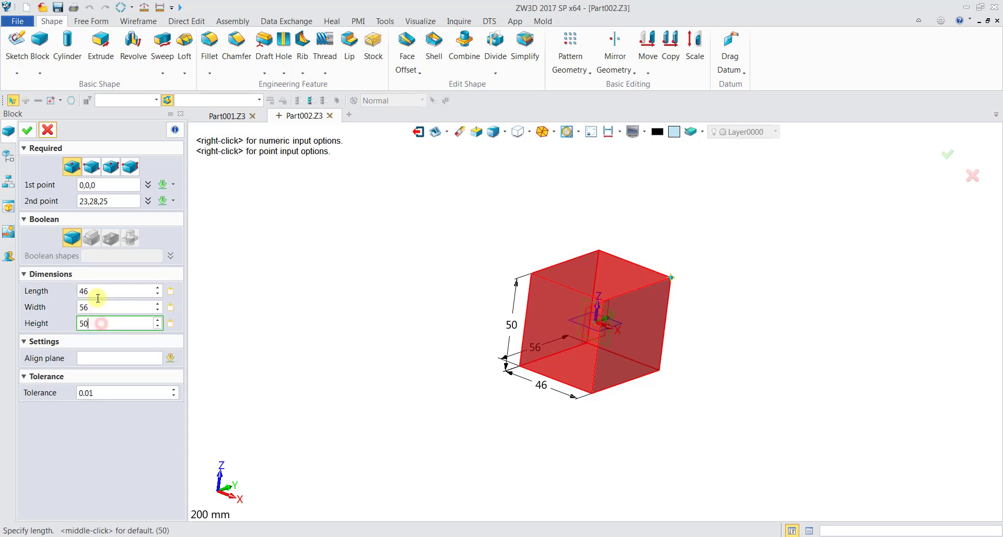
{"action": "left_click", "coordinate": [33, 133]}
Create a radius-25 sphere centred at 44,55,53 beside the block.
{"action": "left_click", "coordinate": [44, 71]}
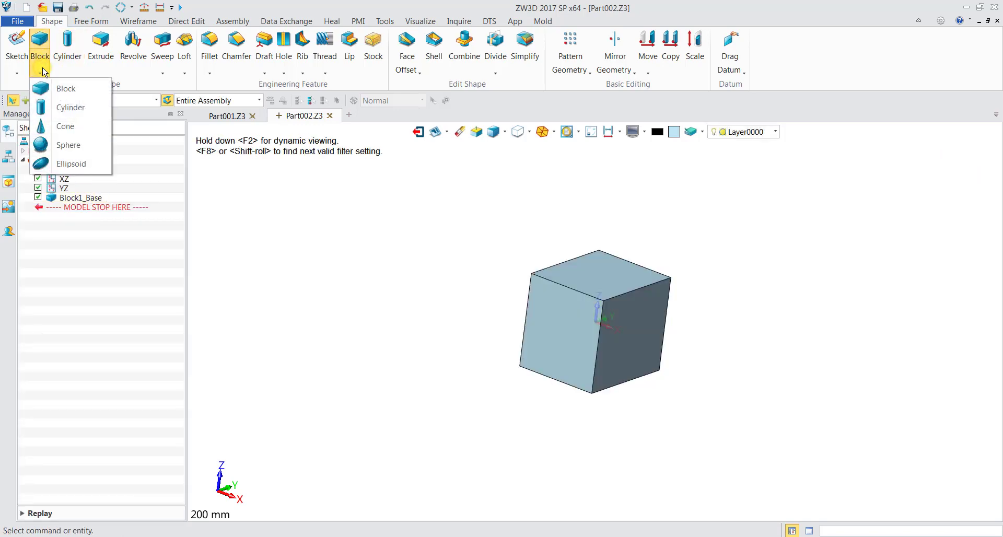
{"action": "left_click", "coordinate": [62, 143]}
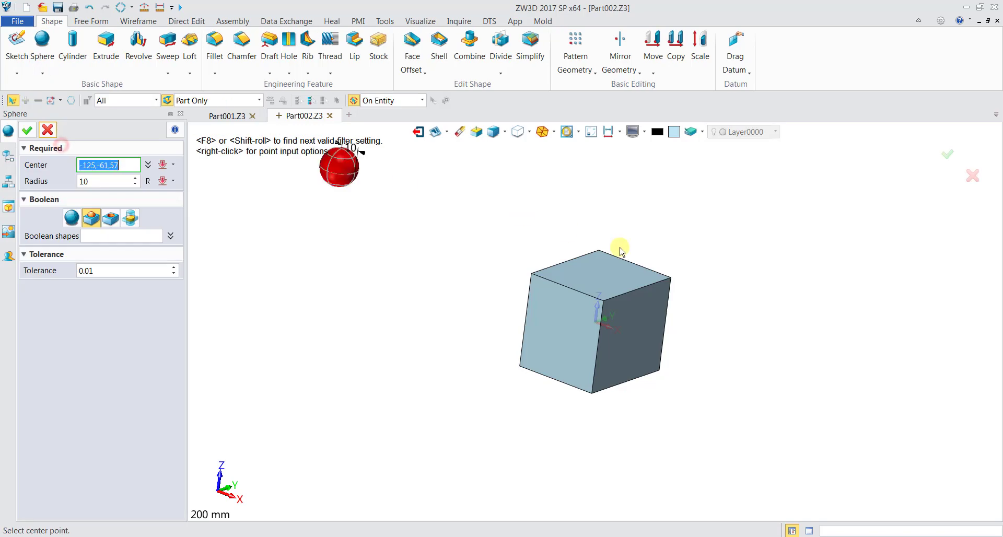
{"action": "left_click", "coordinate": [742, 227]}
{"action": "left_click", "coordinate": [776, 272]}
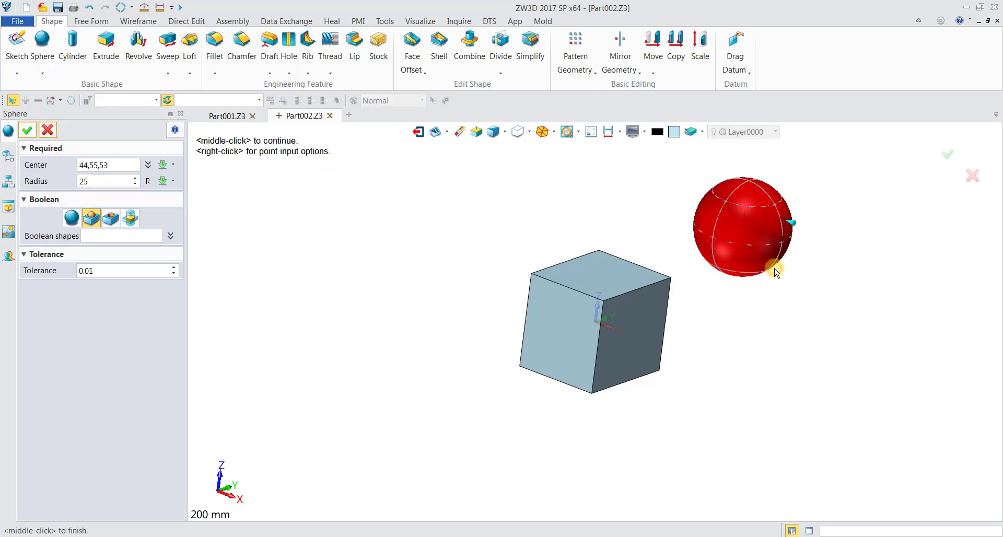
{"action": "left_click", "coordinate": [28, 130]}
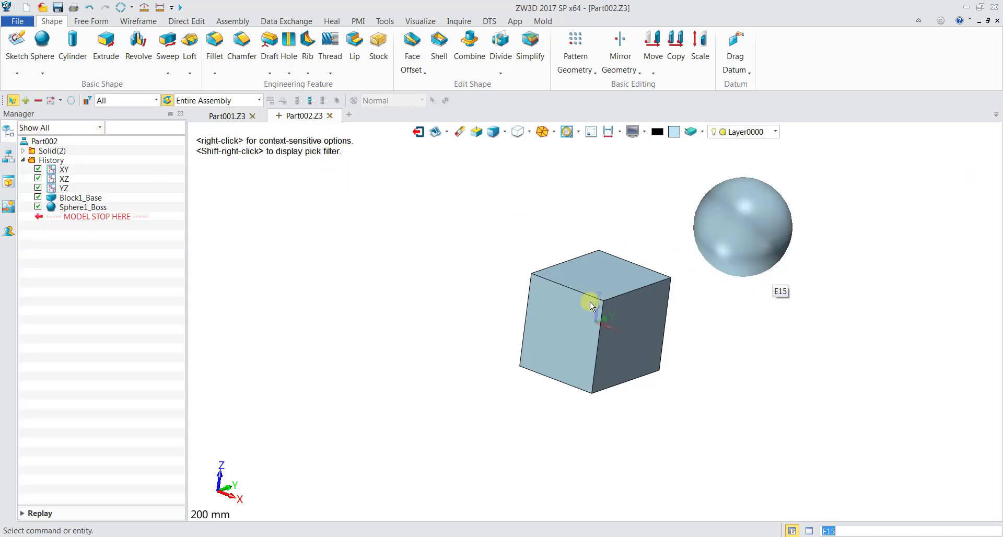
Orbit and pan the view to re-centre the block and sphere.
{"action": "middle_click_drag", "start_coordinate": [673, 297], "coordinate": [698, 286]}
{"action": "right_click_drag", "start_coordinate": [698, 287], "coordinate": [579, 318]}
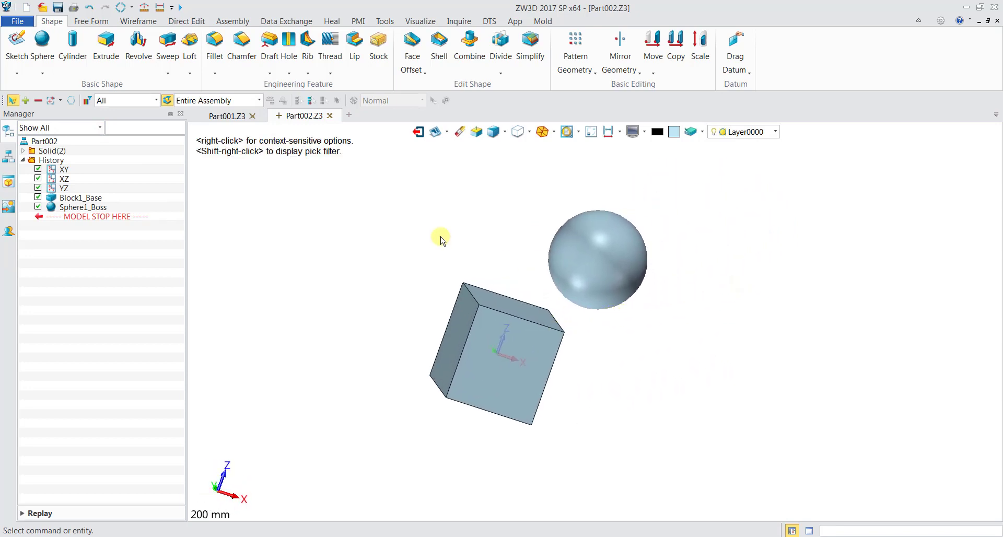
{"action": "left_click", "coordinate": [49, 67]}
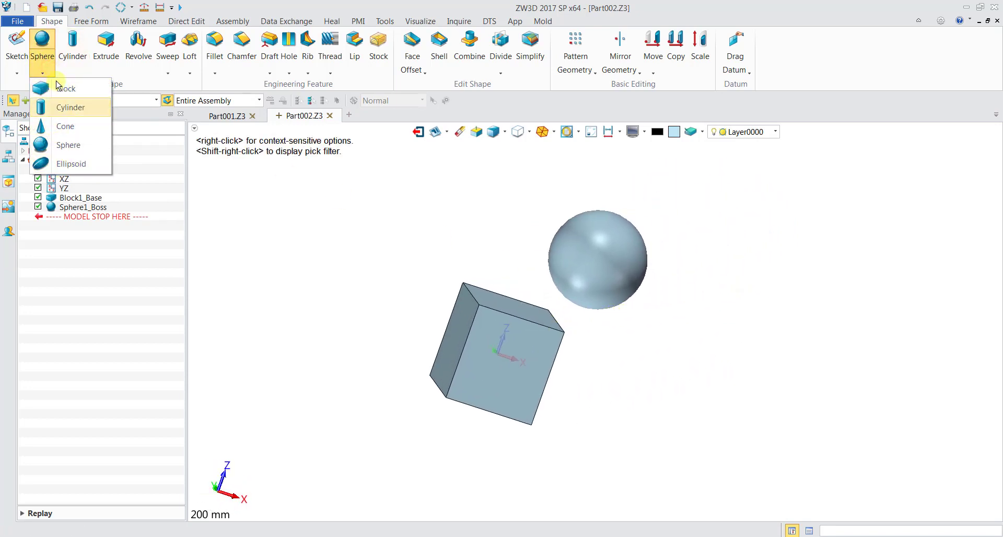
{"action": "left_click", "coordinate": [422, 259]}
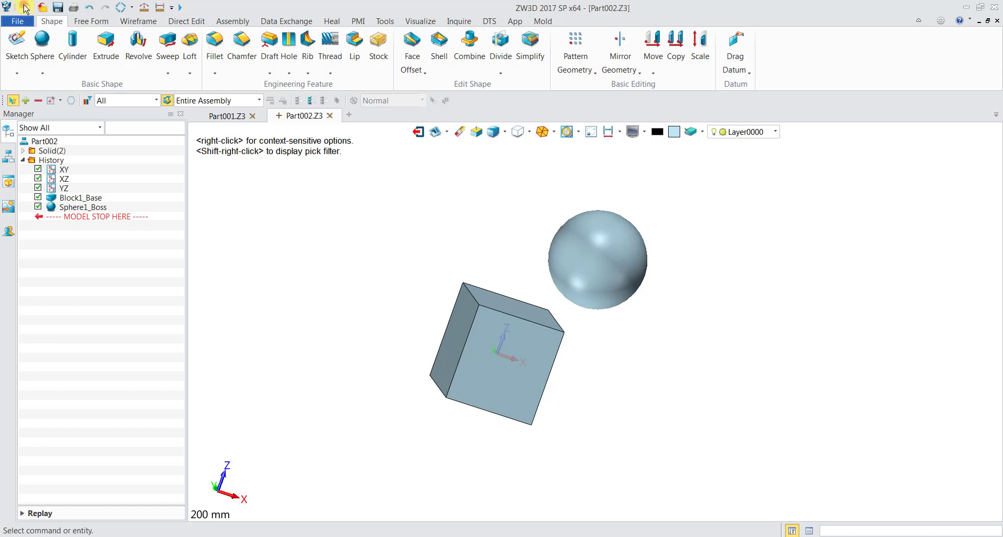
Create a new standalone sketch file, Sketch001.Z3.
{"action": "left_click", "coordinate": [24, 7]}
{"action": "left_click", "coordinate": [574, 380]}
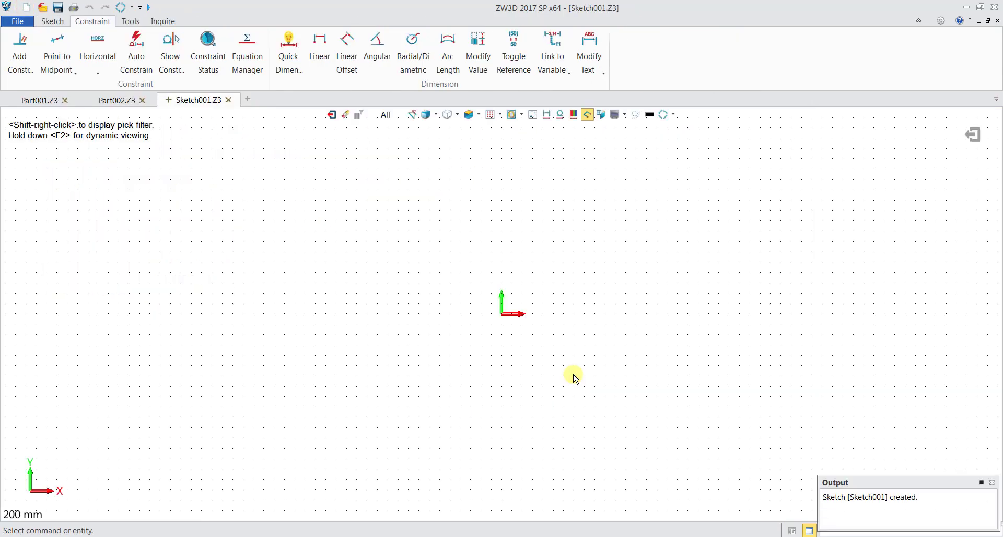
{"action": "left_click", "coordinate": [51, 21]}
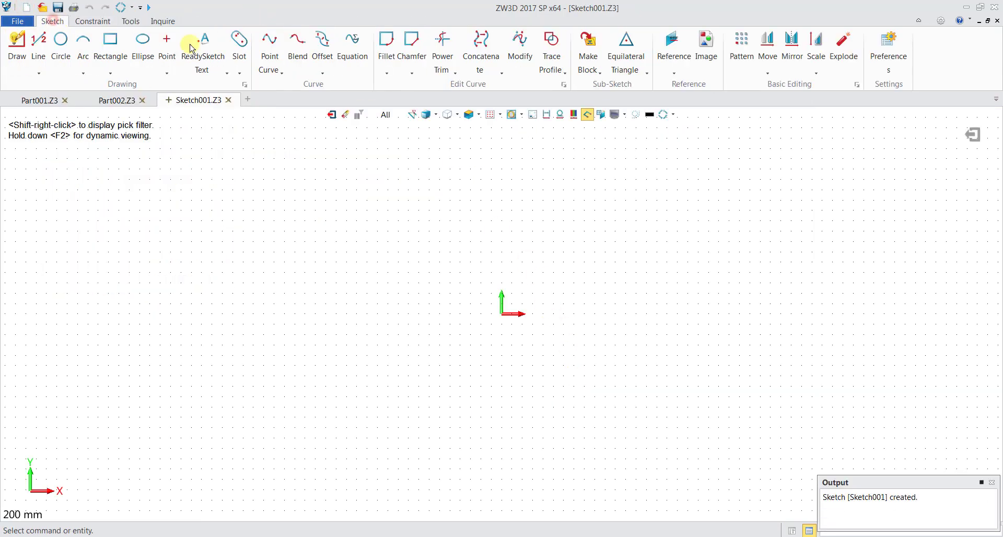
Draw two vertically stacked R20 circles, the first at 0,35, and enter 40 for the lower radius.
{"action": "left_click", "coordinate": [60, 44]}
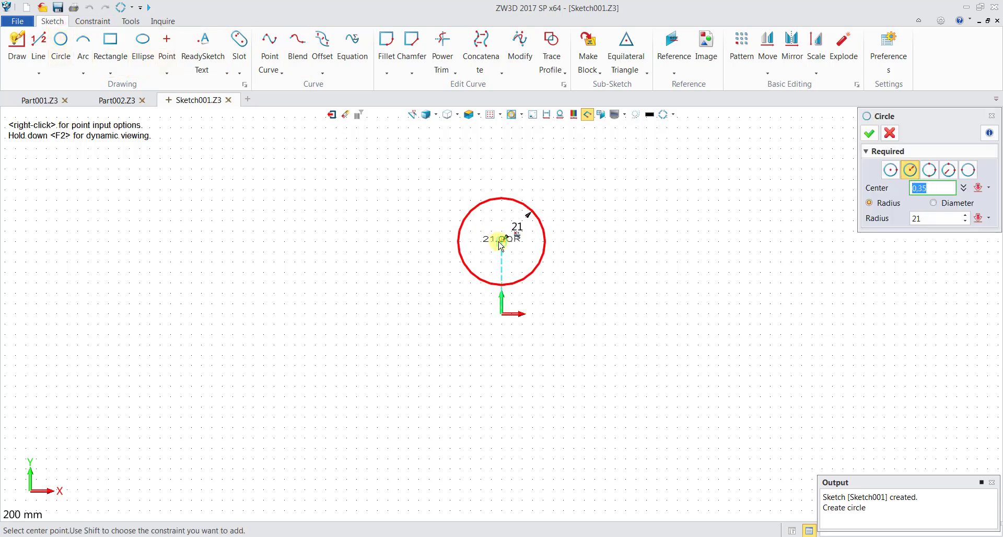
{"action": "left_click", "coordinate": [501, 241]}
{"action": "left_click", "coordinate": [491, 286]}
{"action": "left_click", "coordinate": [501, 342]}
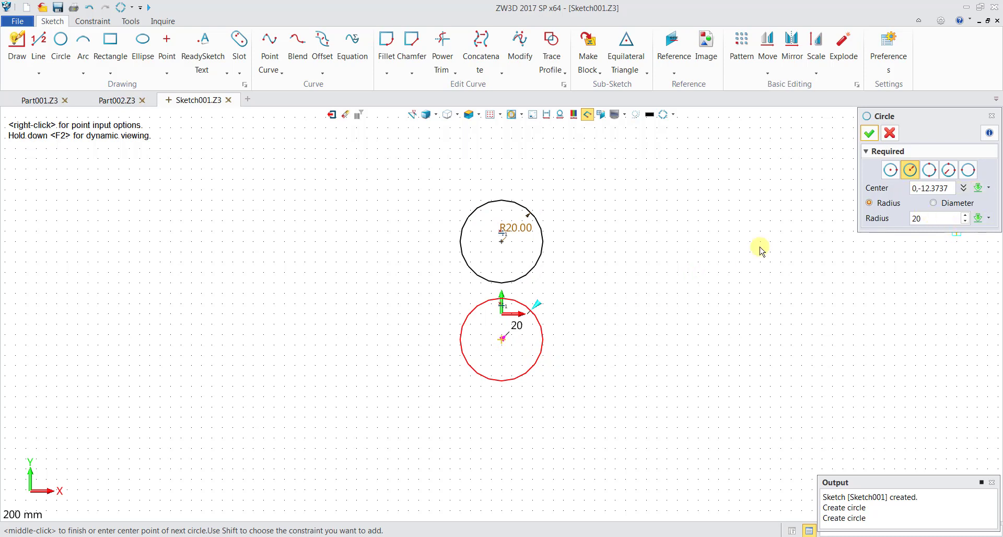
{"action": "left_click", "coordinate": [874, 135]}
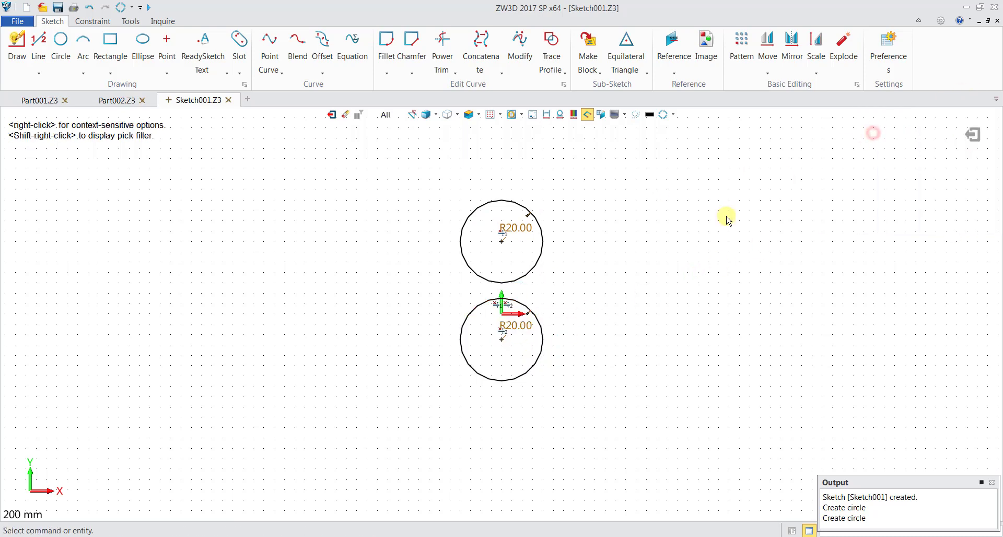
{"action": "double_click", "coordinate": [519, 326]}
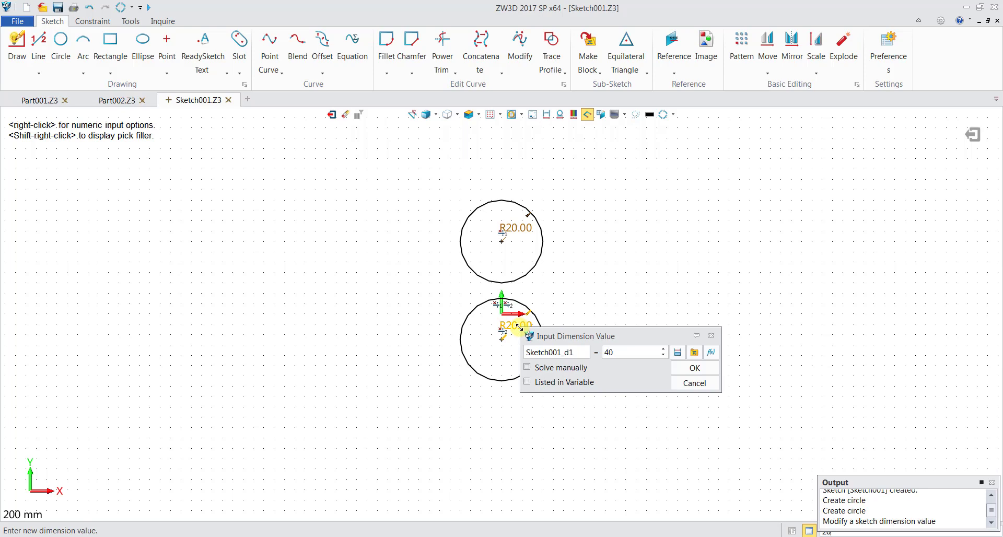
Apply radius 40 to the lower circle, then undo a deletion of it.
{"action": "key", "text": "Return"}
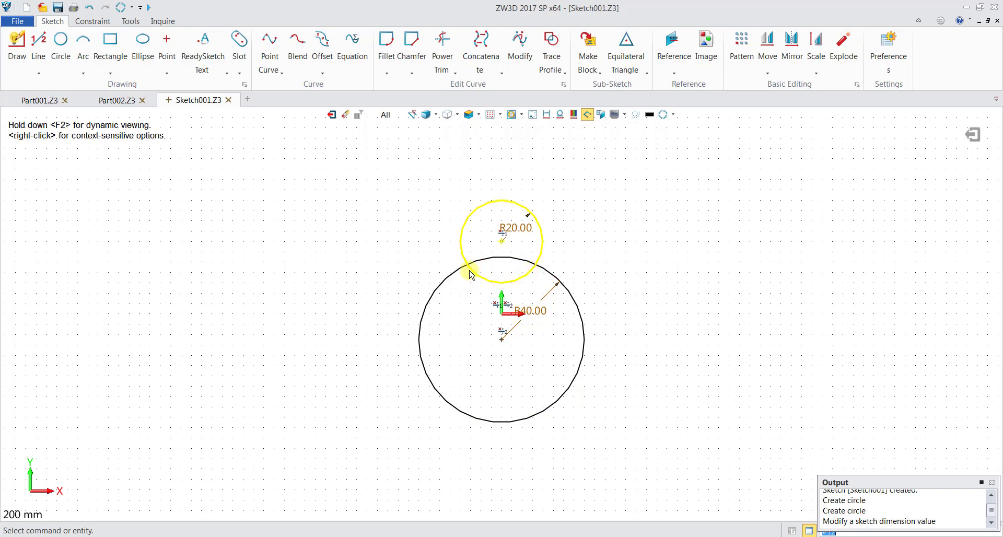
{"action": "left_click", "coordinate": [494, 261]}
{"action": "key", "text": "Delete"}
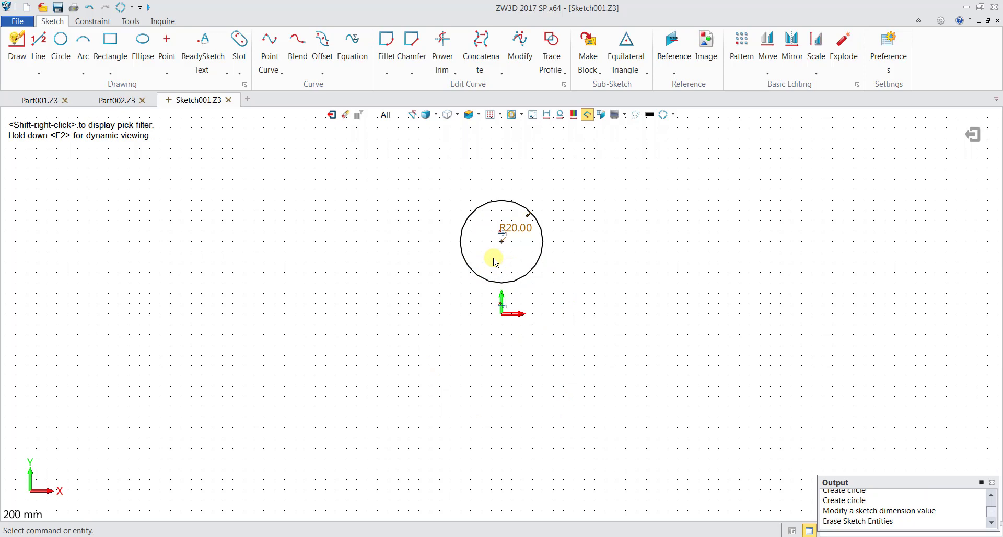
{"action": "key", "text": "ctrl+z"}
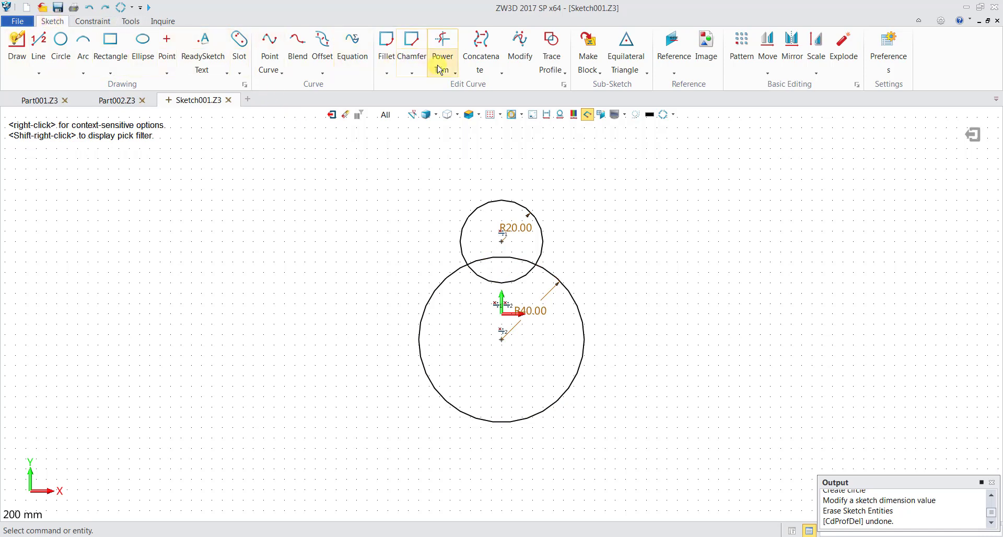
Power Trim the small circle's arc inside the large circle to merge the outlines.
{"action": "left_click", "coordinate": [445, 47]}
{"action": "left_click_drag", "start_coordinate": [481, 214], "coordinate": [491, 246]}
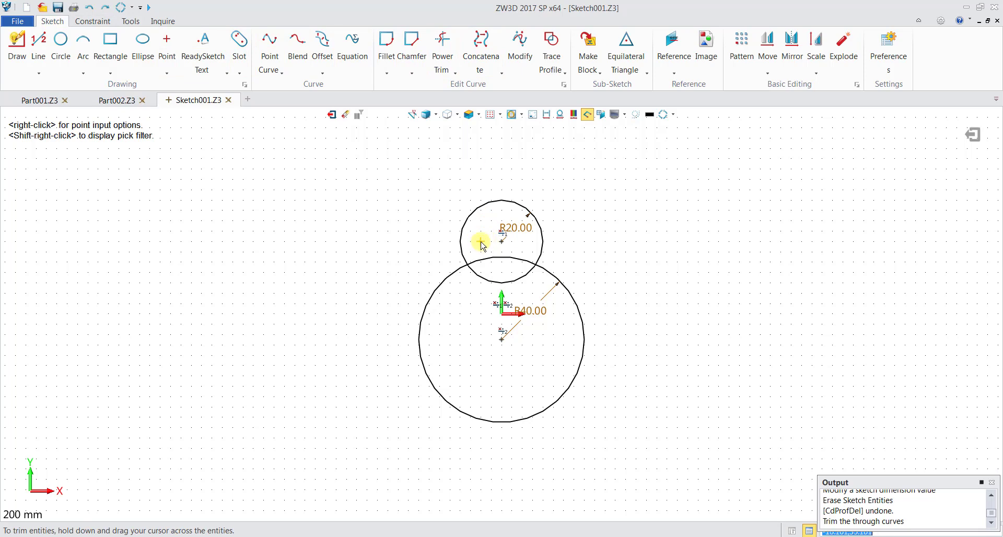
{"action": "left_click_drag", "start_coordinate": [482, 245], "coordinate": [501, 296]}
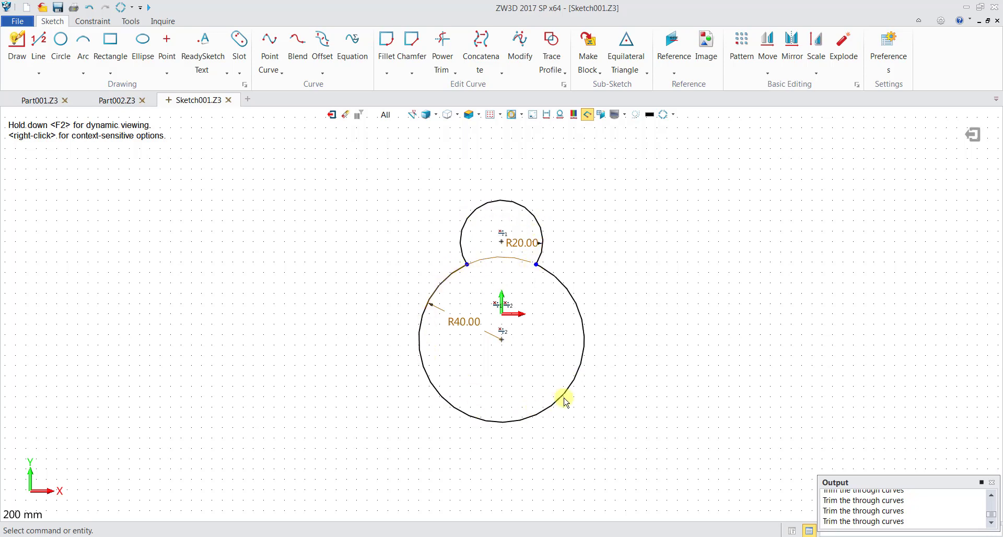
{"action": "left_click", "coordinate": [583, 344]}
Close Sketch001.Z3 and answer the save-changes prompt.
{"action": "key", "text": "ctrl+F4"}
{"action": "left_click", "coordinate": [519, 373]}
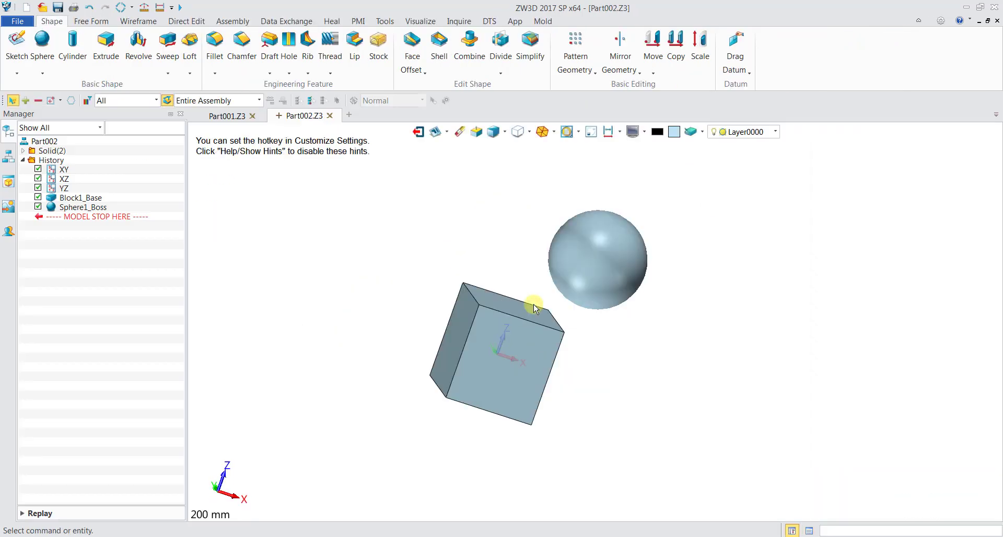